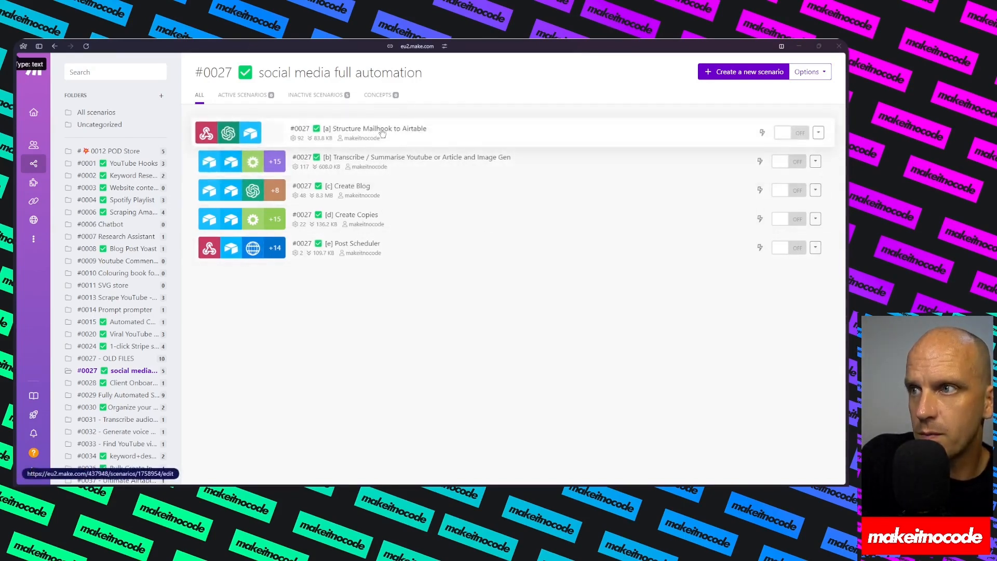
Step: Open the "[a] Structure Mailhook to Airtable" scenario for editing and run it once
{"action": "left_click", "coordinate": [382, 133]}
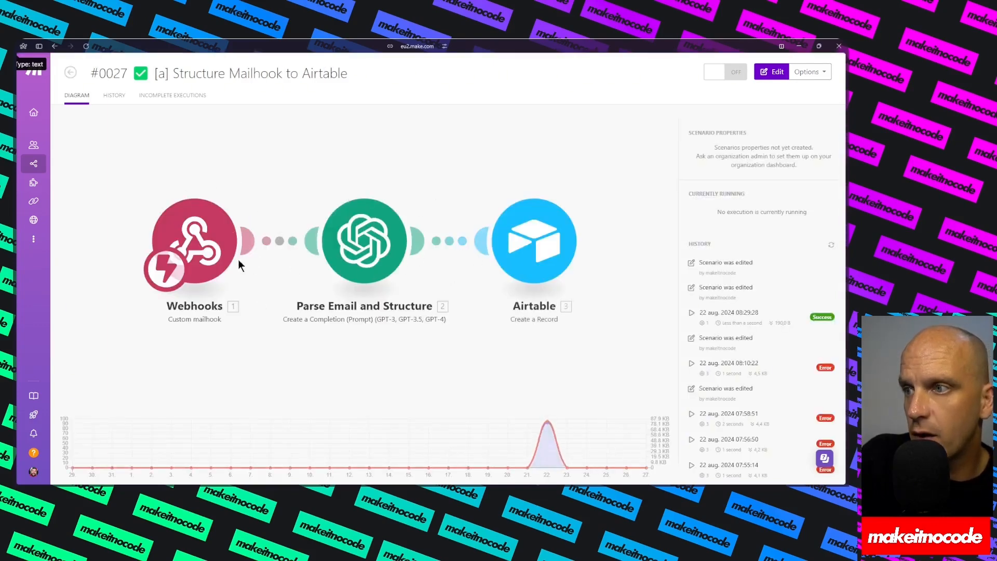
{"action": "left_click", "coordinate": [253, 322]}
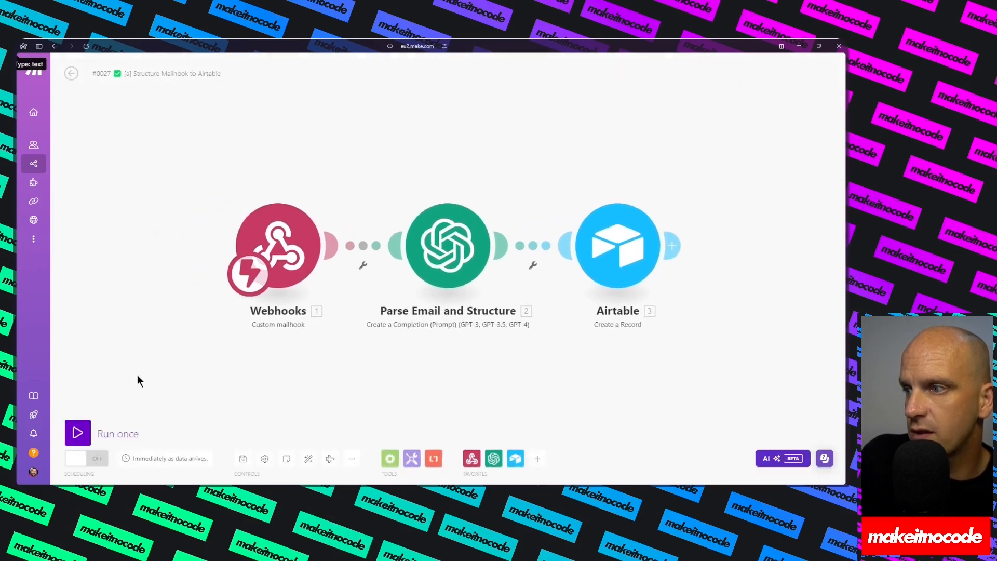
{"action": "left_click", "coordinate": [78, 432]}
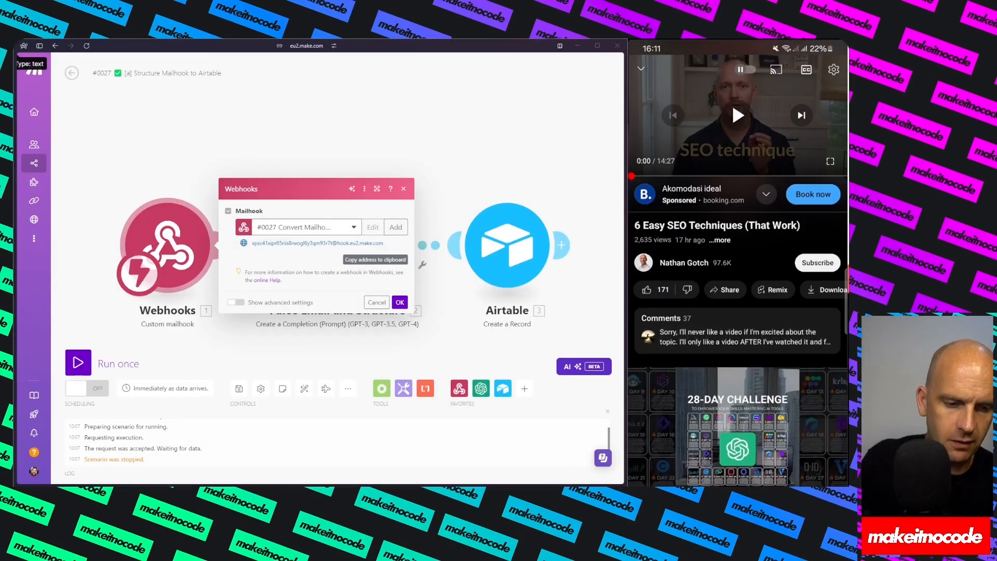
Step: Copy the link of the "6 Easy SEO Techniques (That Work)" YouTube video on the phone and insert it as the Gmail draft's subject
{"action": "left_click", "coordinate": [725, 290]}
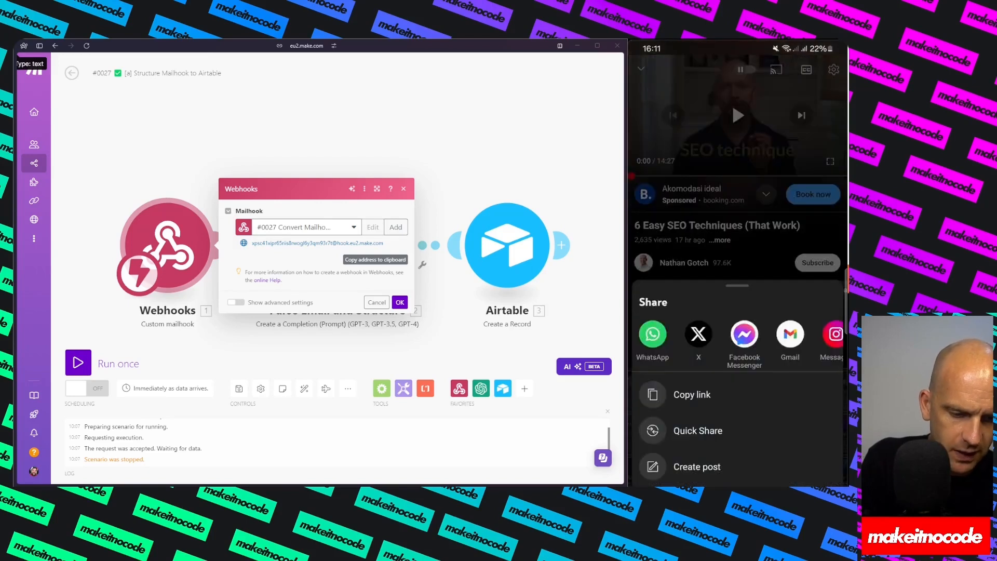
{"action": "left_click", "coordinate": [690, 395]}
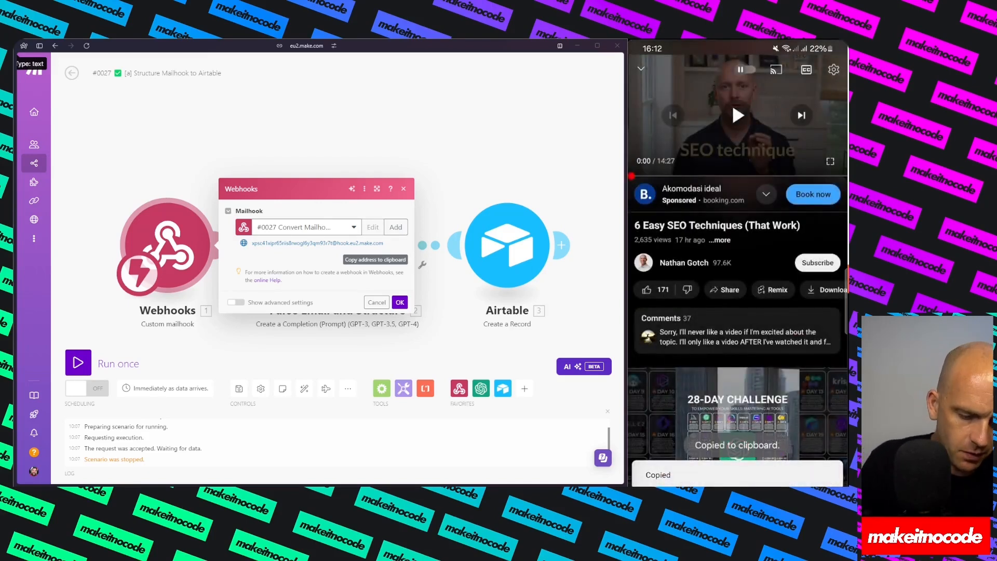
{"action": "key", "text": "alt+Tab"}
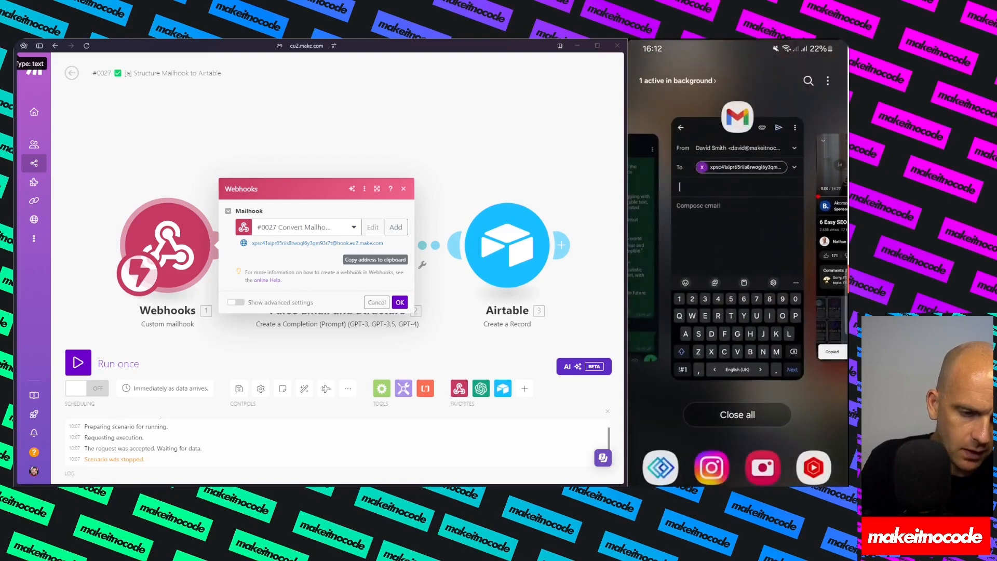
{"action": "left_click", "coordinate": [737, 234]}
{"action": "left_click", "coordinate": [724, 331]}
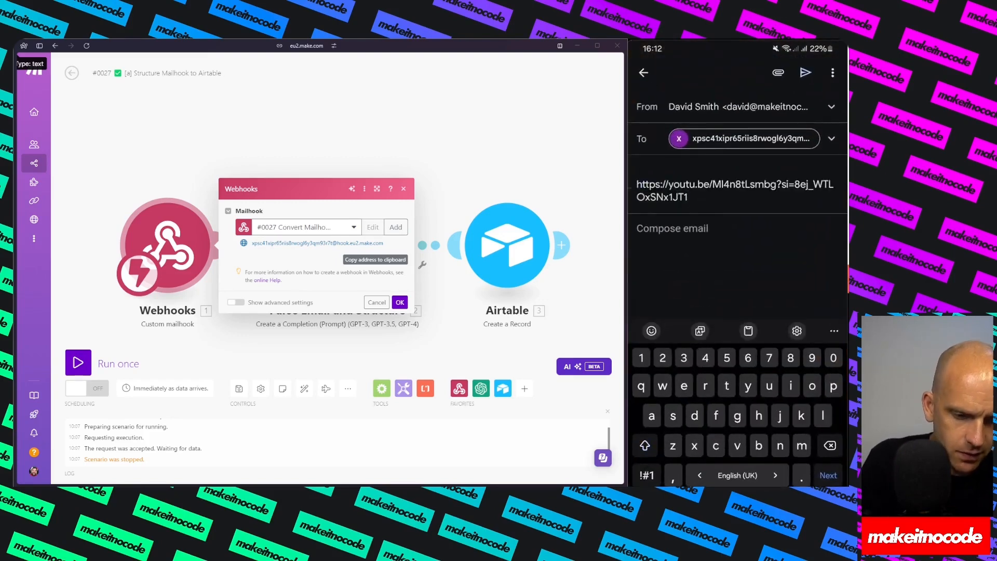
Step: Enter the target platforms "Linkedin, twitter, fb, instagram" as the body of the email draft
{"action": "left_click", "coordinate": [673, 228]}
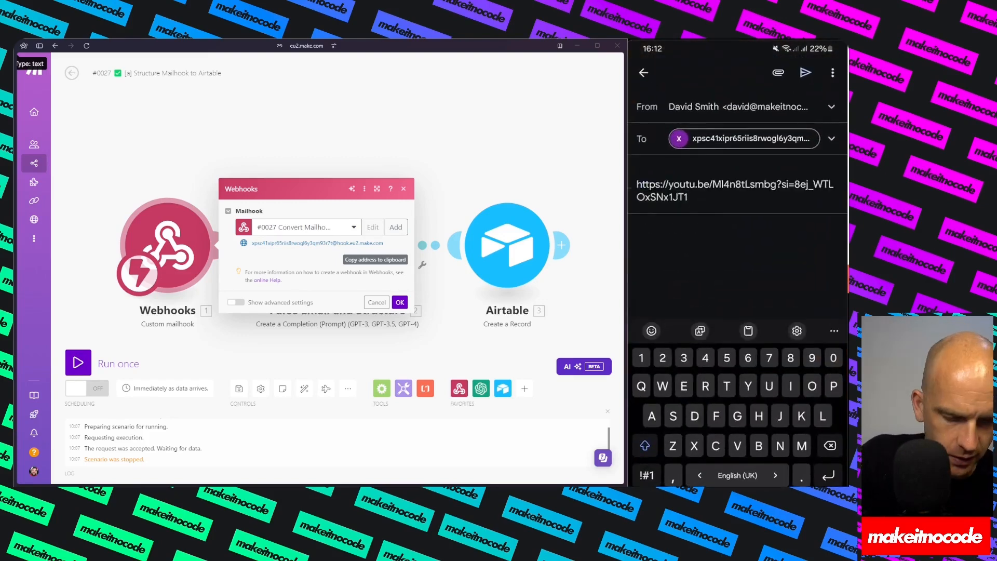
{"action": "type", "text": "T"}
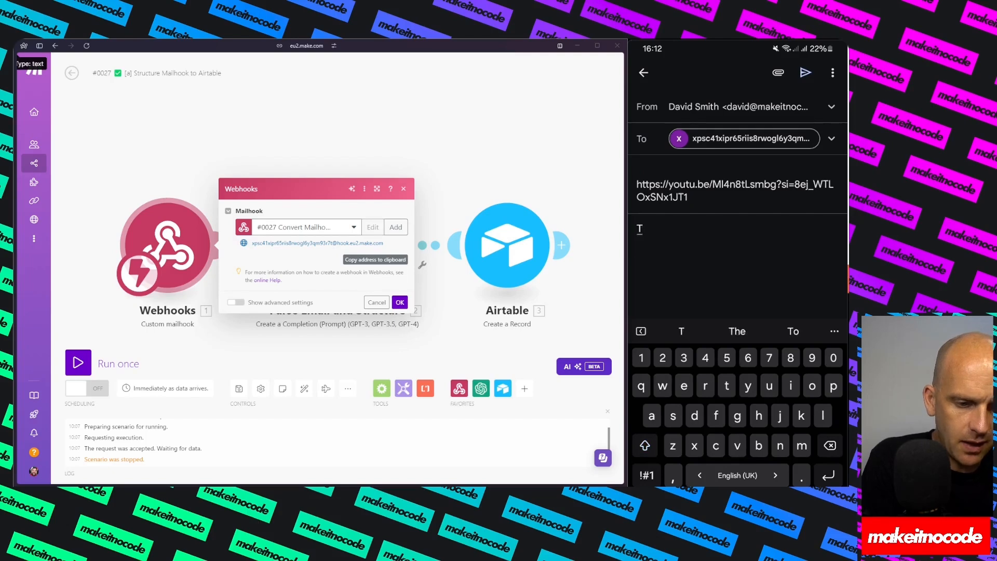
{"action": "key", "text": "BackSpace"}
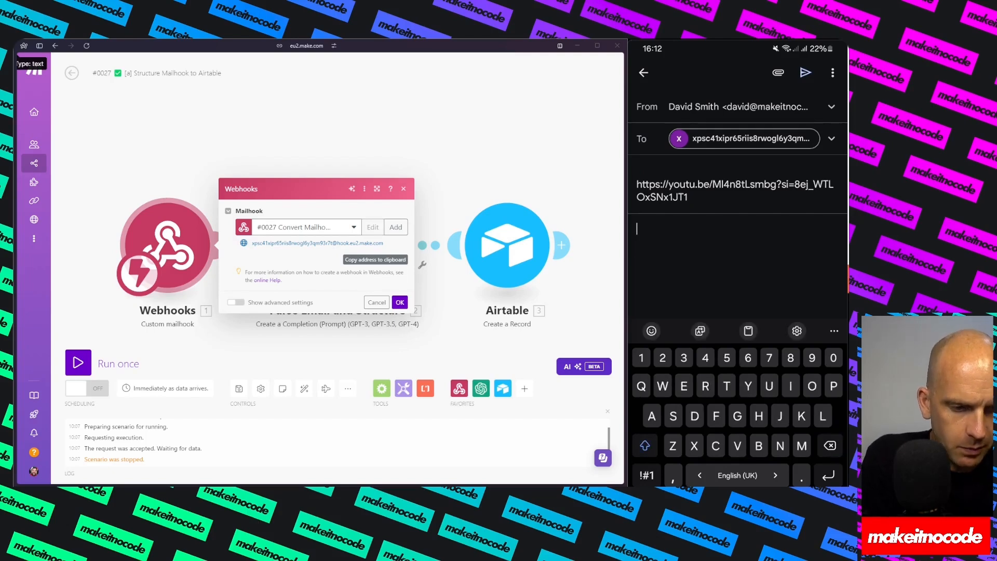
{"action": "type", "text": "Linke"}
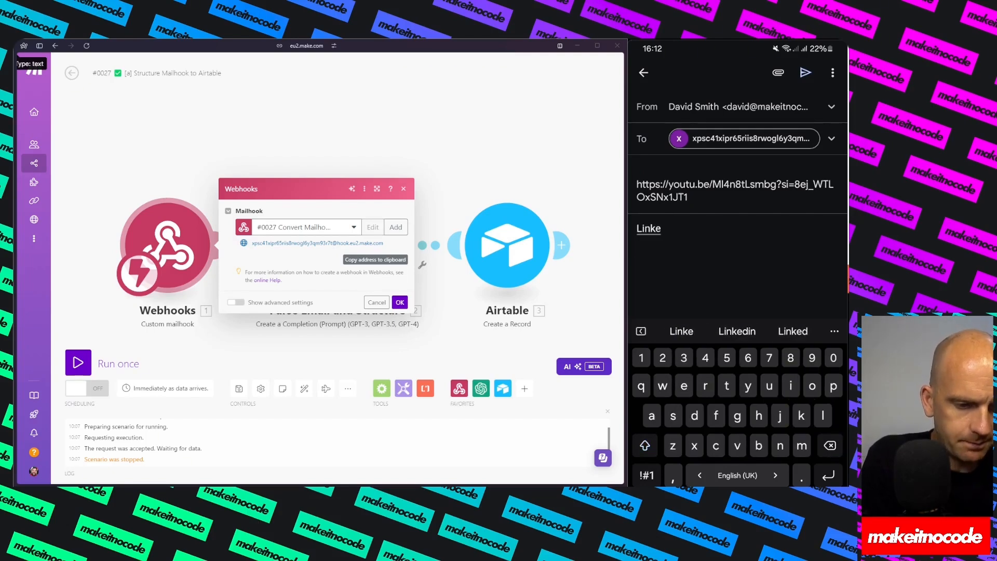
{"action": "type", "text": "din, "}
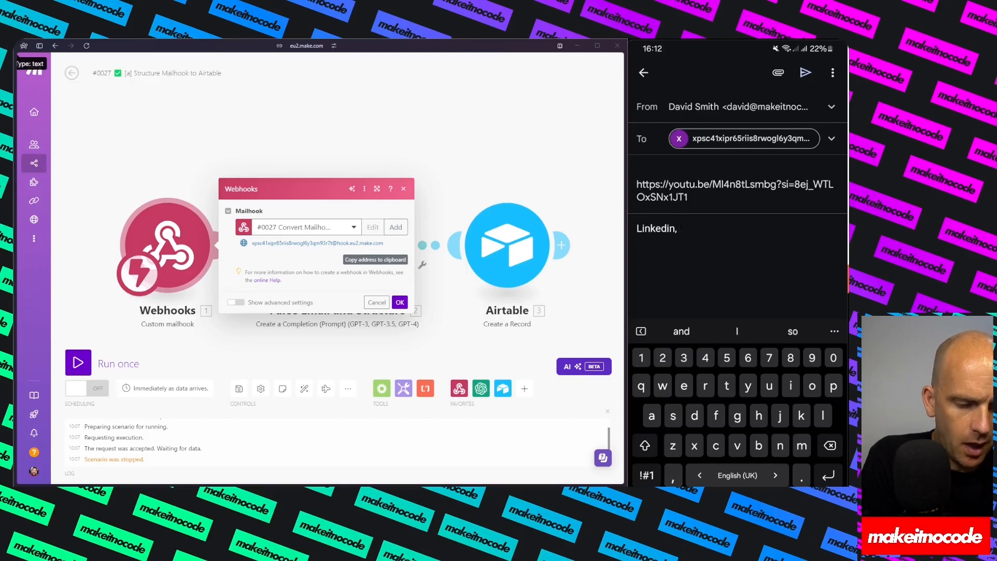
{"action": "type", "text": "twitter"}
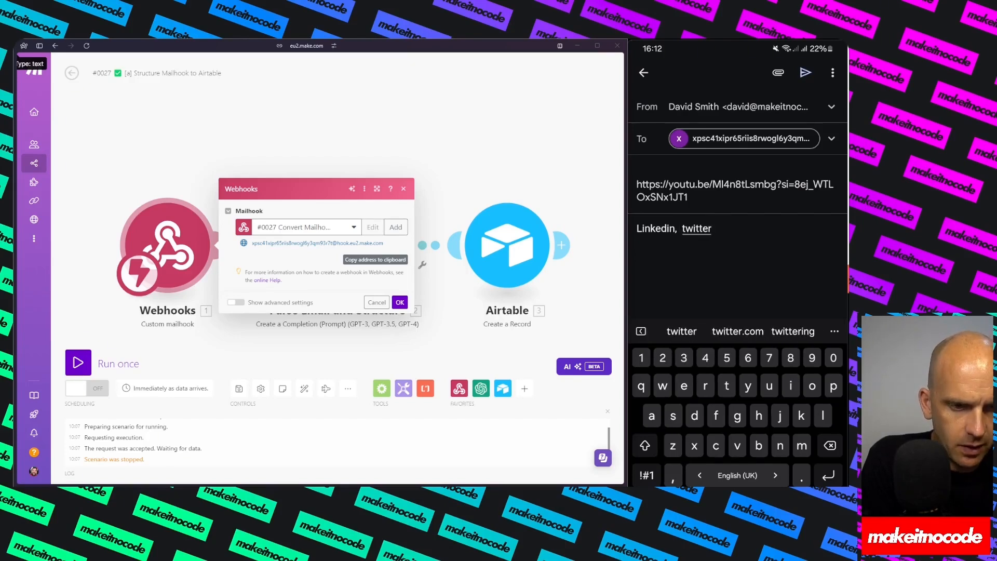
{"action": "type", "text": ", fb"}
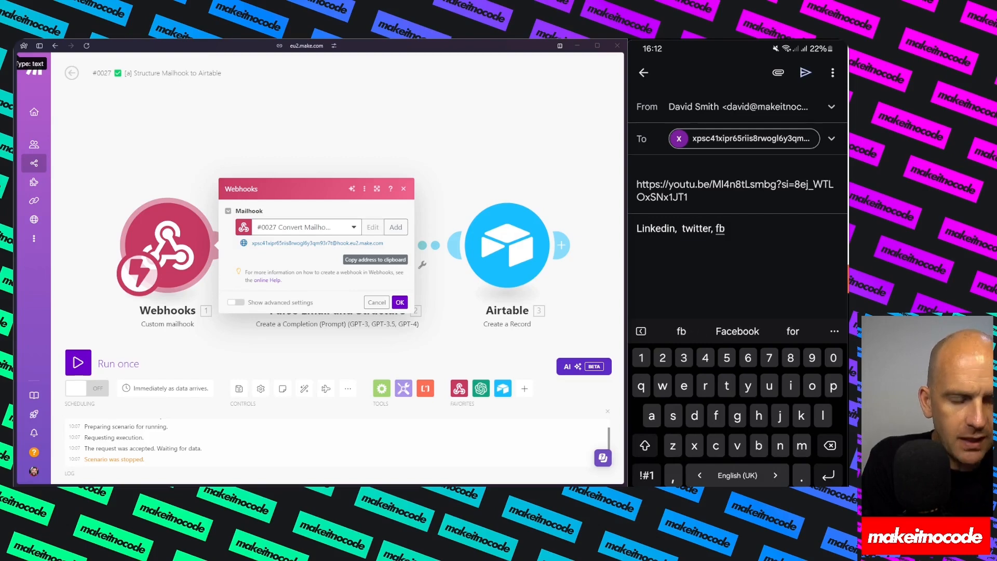
{"action": "type", "text": ", "}
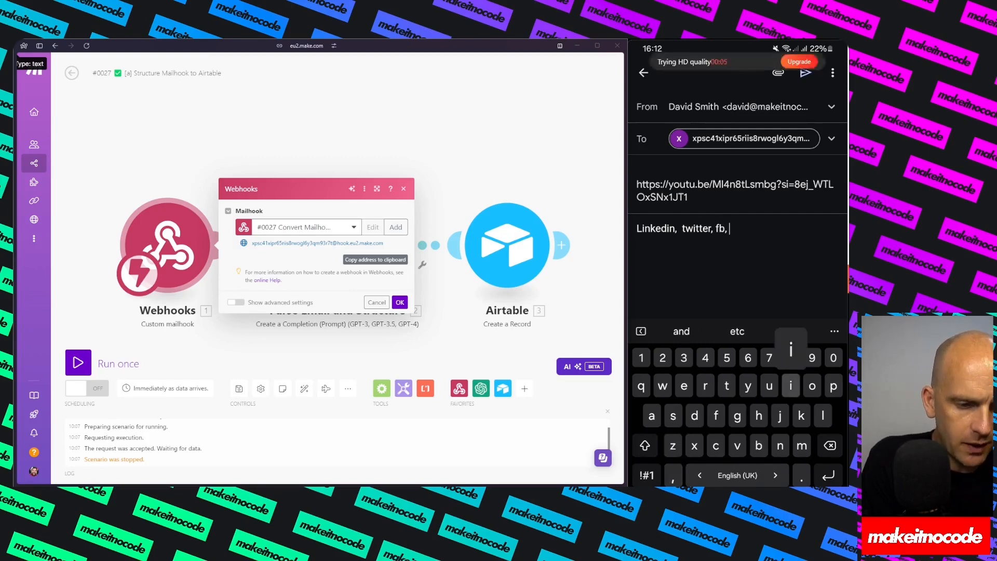
{"action": "type", "text": "insal"}
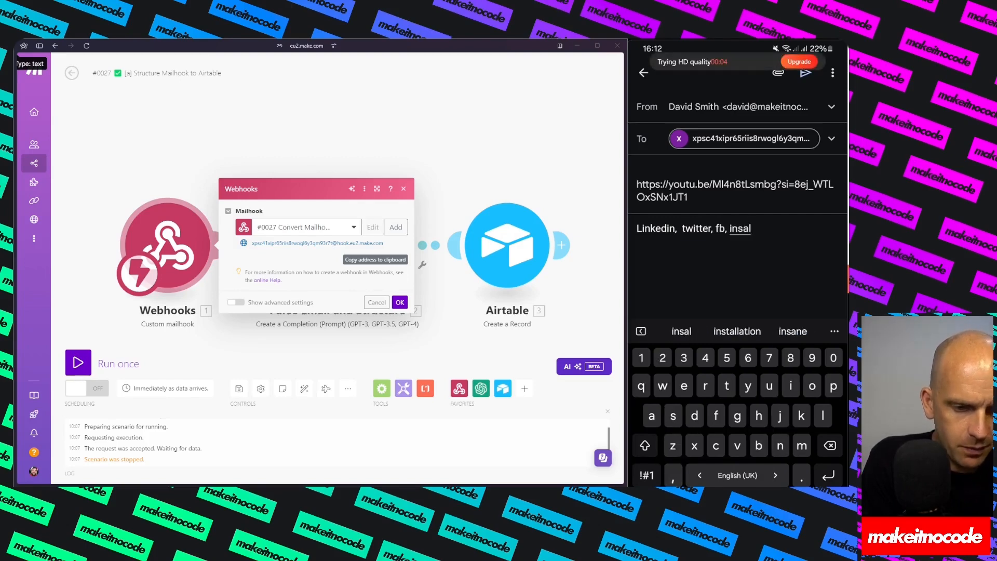
{"action": "key", "text": "BackSpace"}
{"action": "key", "text": "BackSpace"}
{"action": "type", "text": "tagram"}
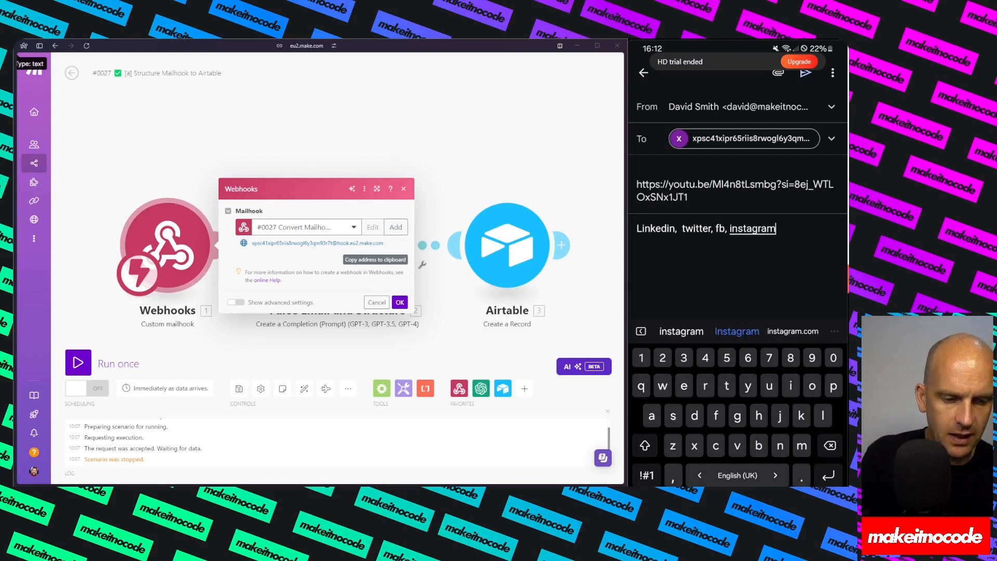
Step: Accept the webhook module's mailhook settings and run the mailhook scenario once
{"action": "left_click", "coordinate": [401, 303]}
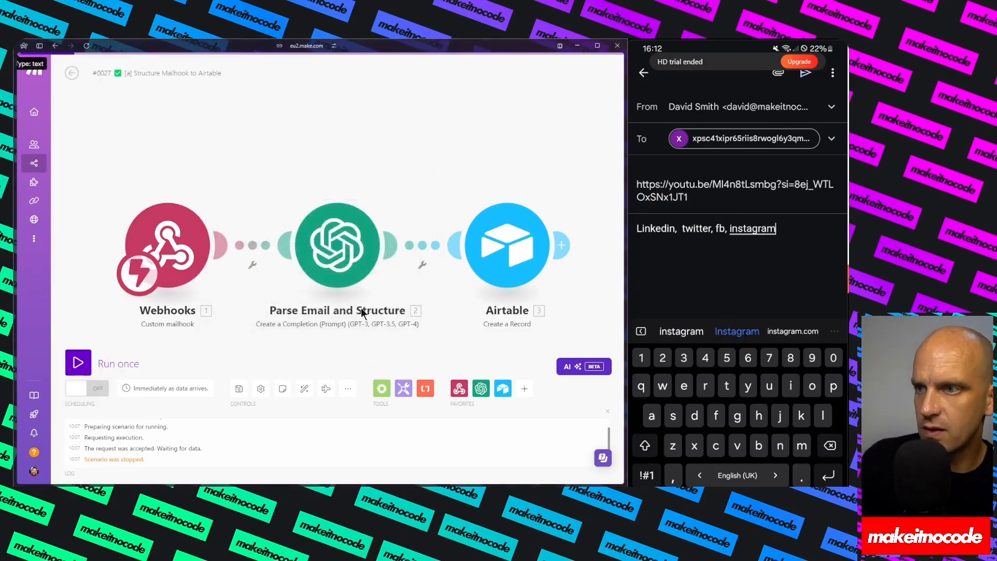
{"action": "left_click", "coordinate": [82, 365]}
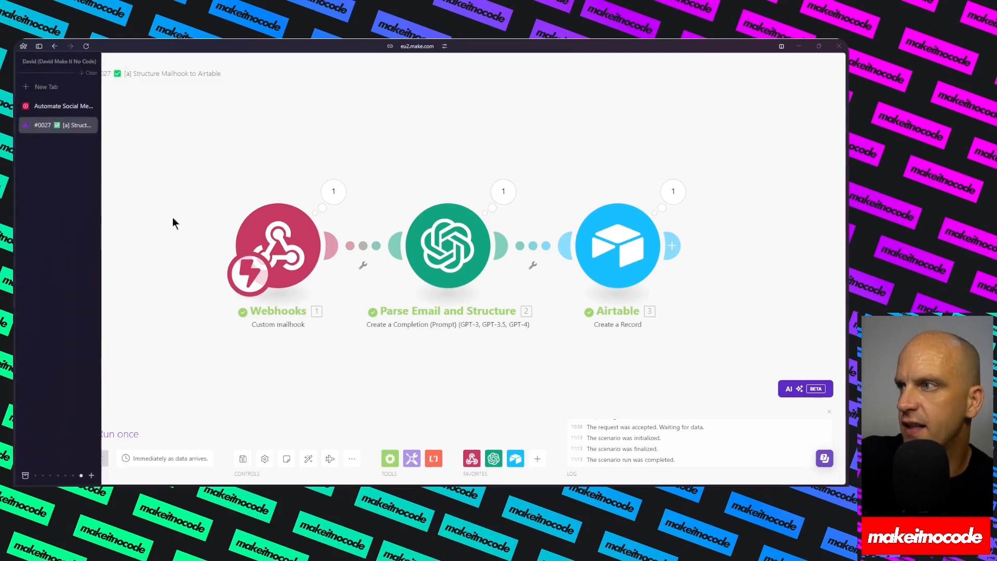
Step: Switch to Airtable and choose the new youtu.be record as test data for the "Transcribe and Summarize YouTube Url" automation
{"action": "left_click", "coordinate": [46, 106]}
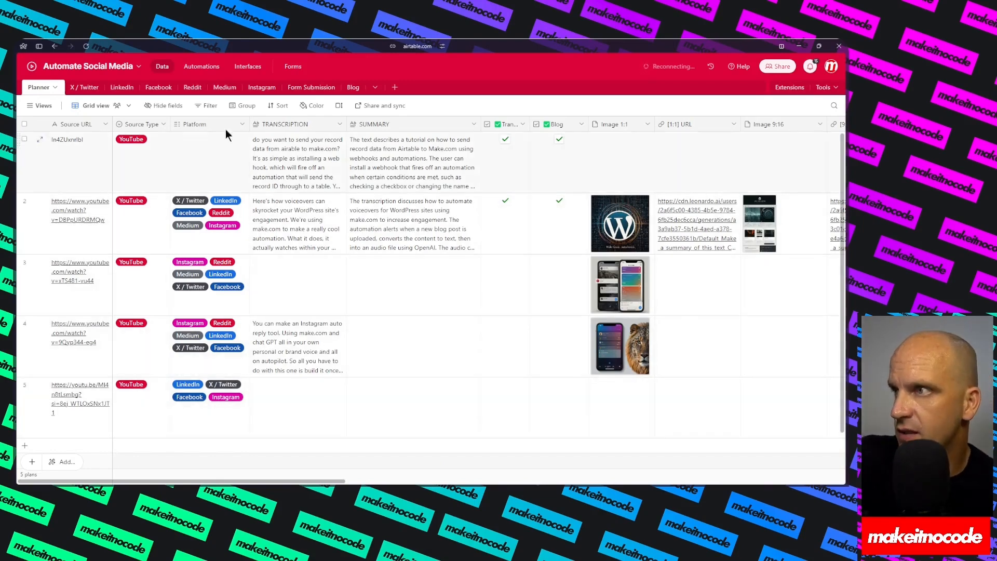
{"action": "left_click", "coordinate": [201, 65]}
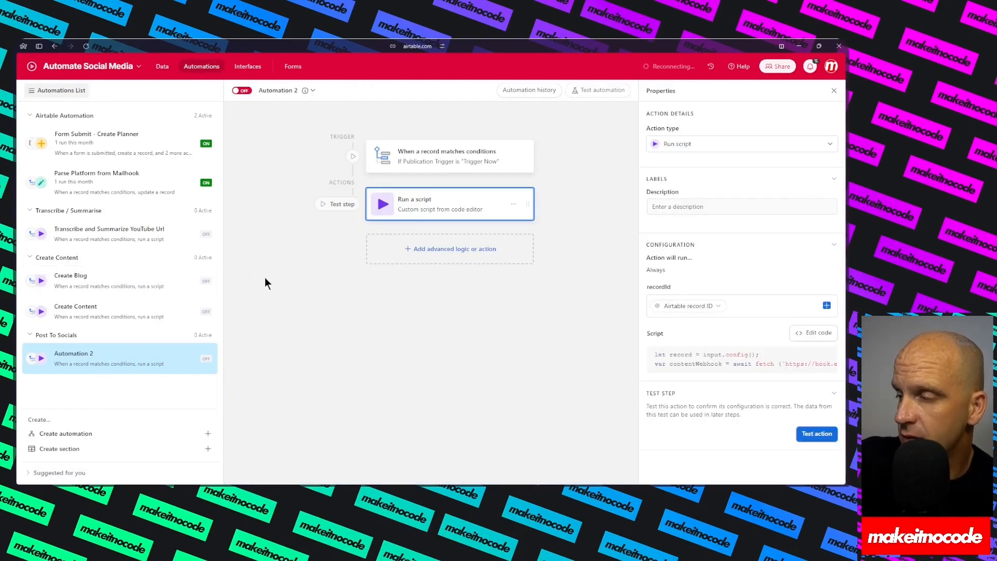
{"action": "left_click", "coordinate": [111, 236]}
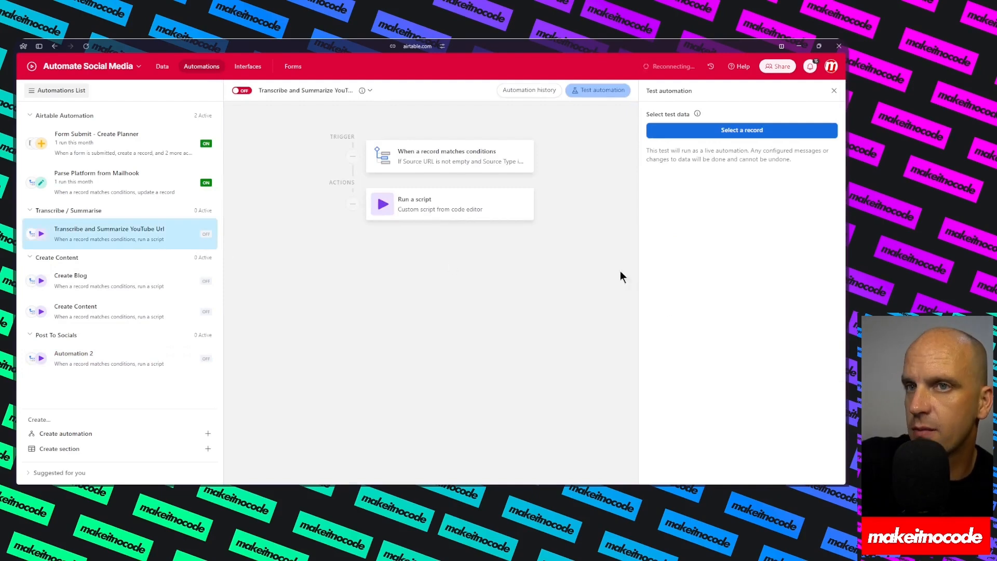
{"action": "left_click", "coordinate": [702, 133]}
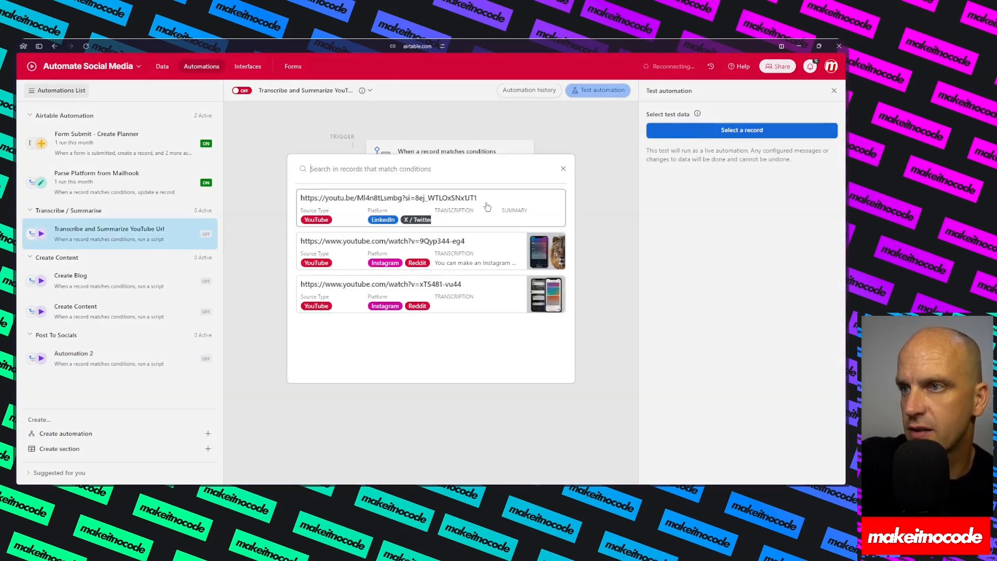
{"action": "left_click", "coordinate": [493, 209]}
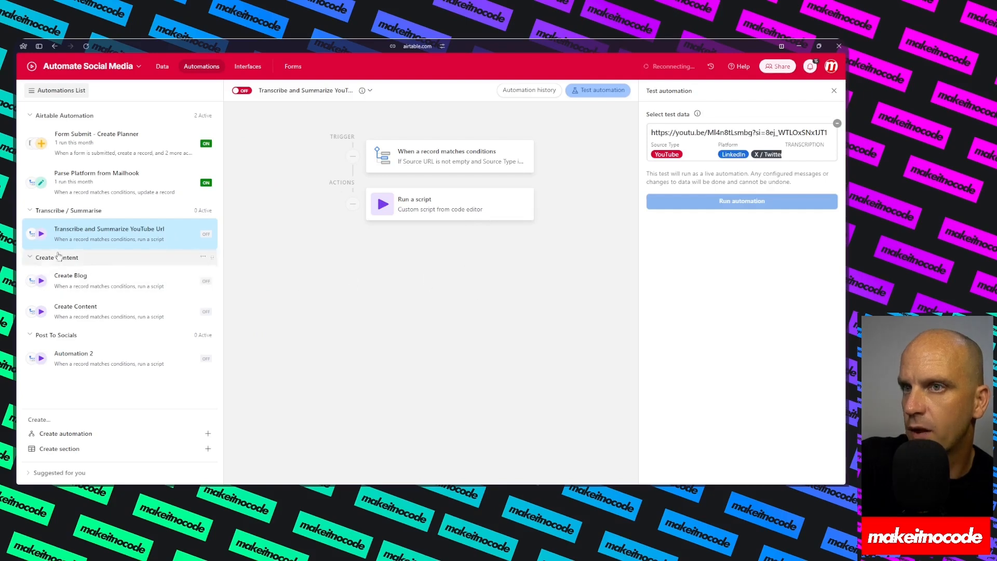
Step: Switch to Make, open the "[b] Transcribe / Summarise Youtube or Article and Image Gen" scenario and run it once
{"action": "mouse_move", "coordinate": [16, 166]}
{"action": "left_click", "coordinate": [49, 125]}
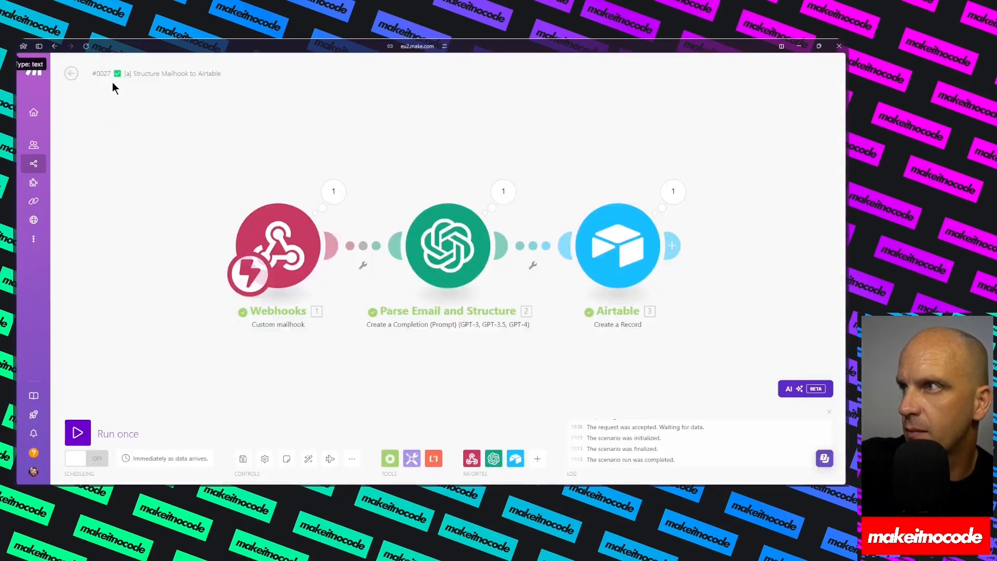
{"action": "left_click", "coordinate": [70, 74]}
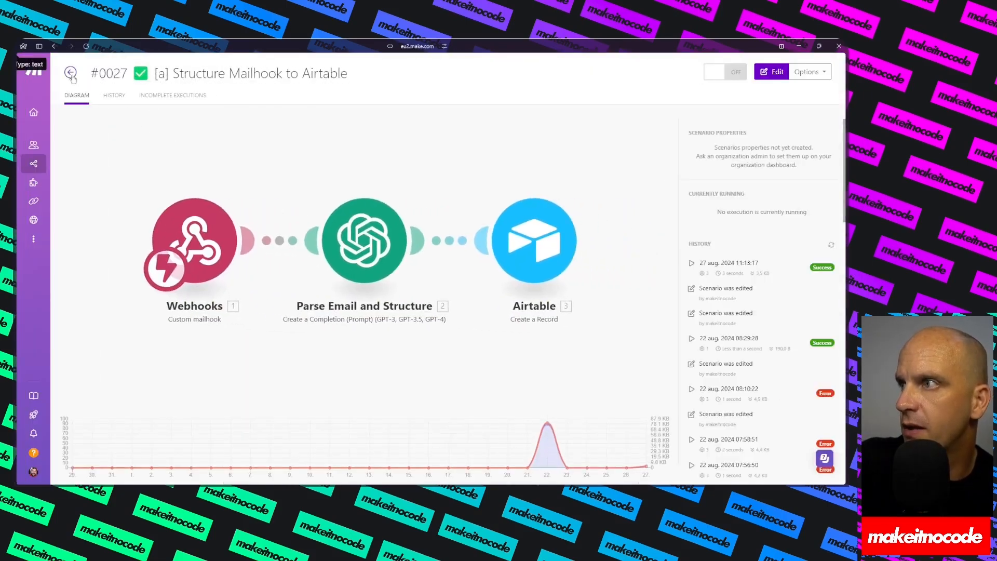
{"action": "left_click", "coordinate": [74, 82]}
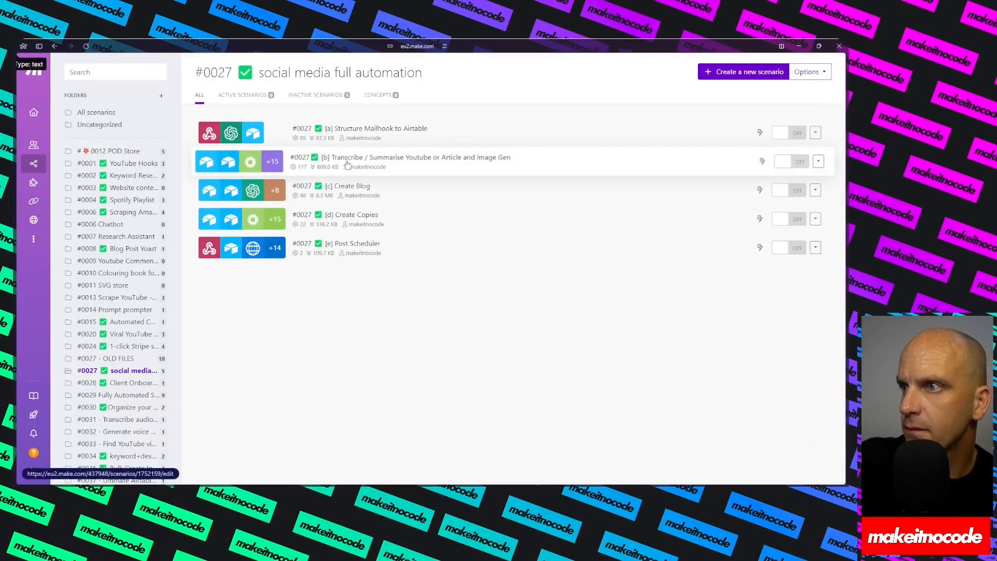
{"action": "left_click", "coordinate": [421, 172]}
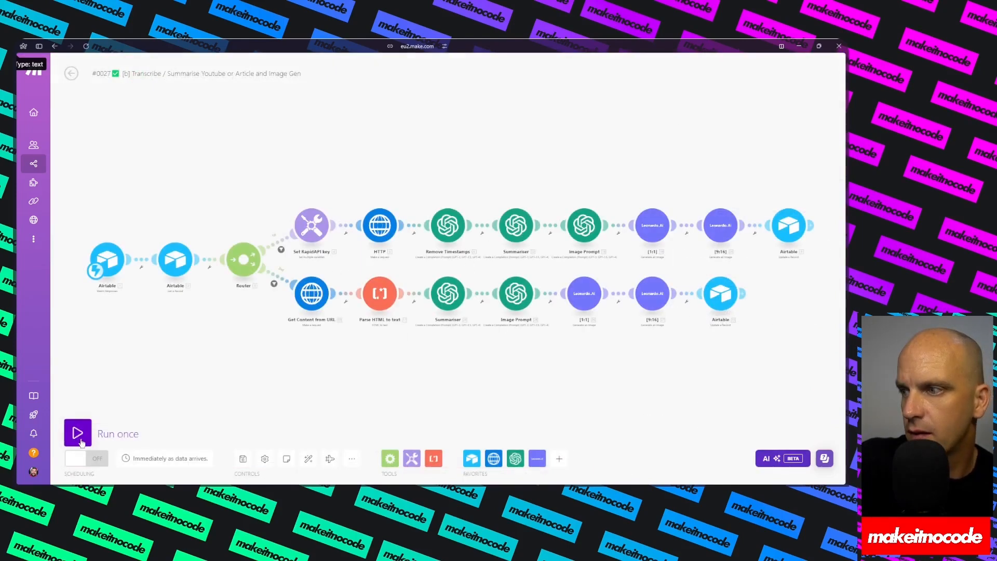
{"action": "left_click", "coordinate": [77, 433]}
Step: Switch to Airtable and run the "Transcribe and Summarize YouTube Url" automation on the selected test record
{"action": "mouse_move", "coordinate": [15, 203]}
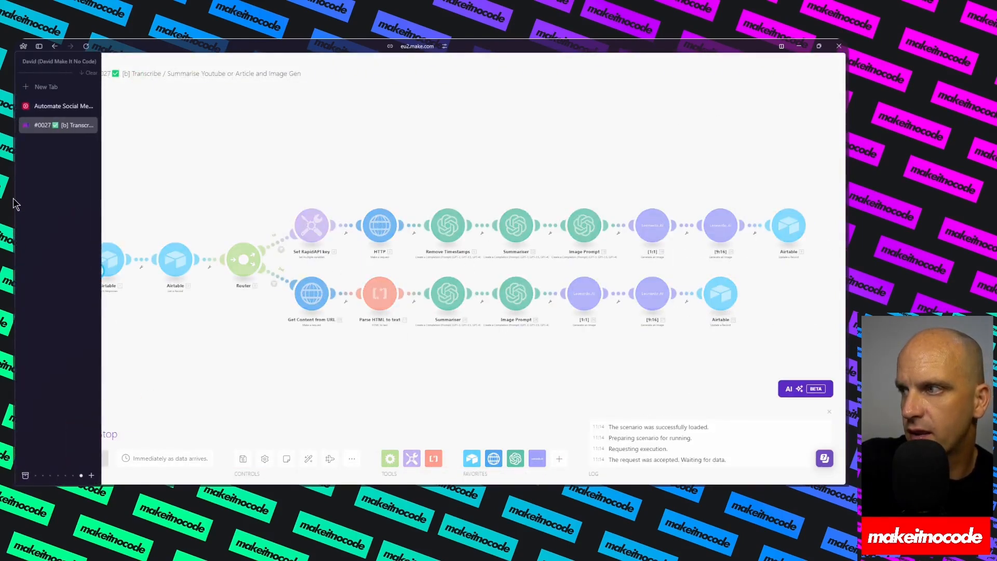
{"action": "left_click", "coordinate": [42, 106]}
{"action": "left_click", "coordinate": [732, 202]}
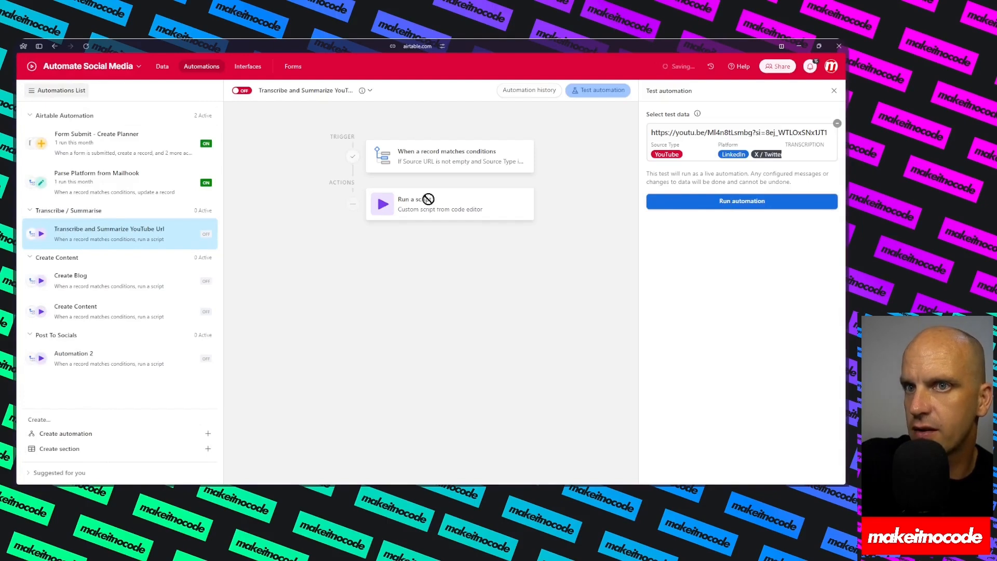
Step: Switch to Make and inspect the conditions of the filter between the router and the Set RapidAPI key branch
{"action": "mouse_move", "coordinate": [16, 125]}
{"action": "left_click", "coordinate": [47, 126]}
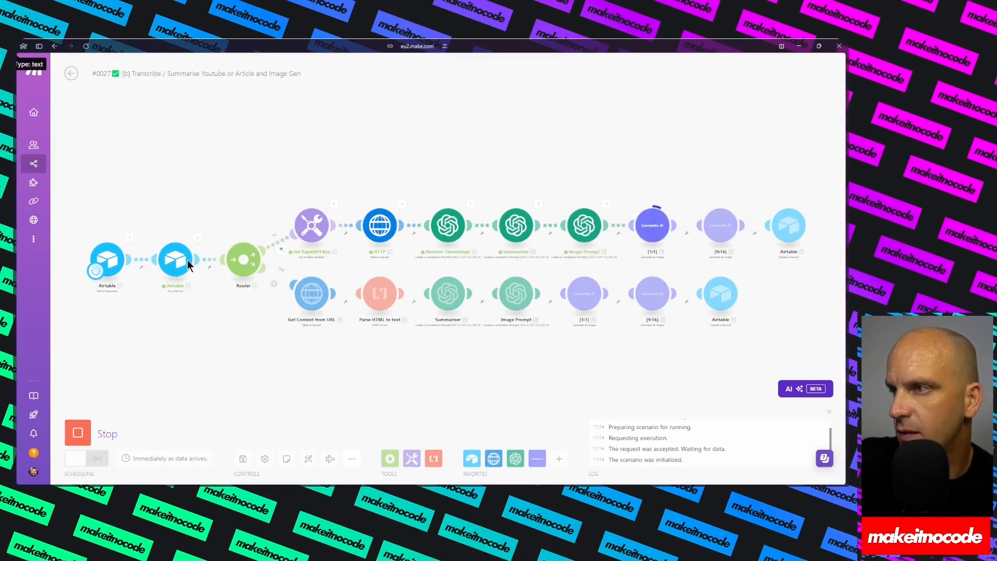
{"action": "left_click", "coordinate": [281, 250]}
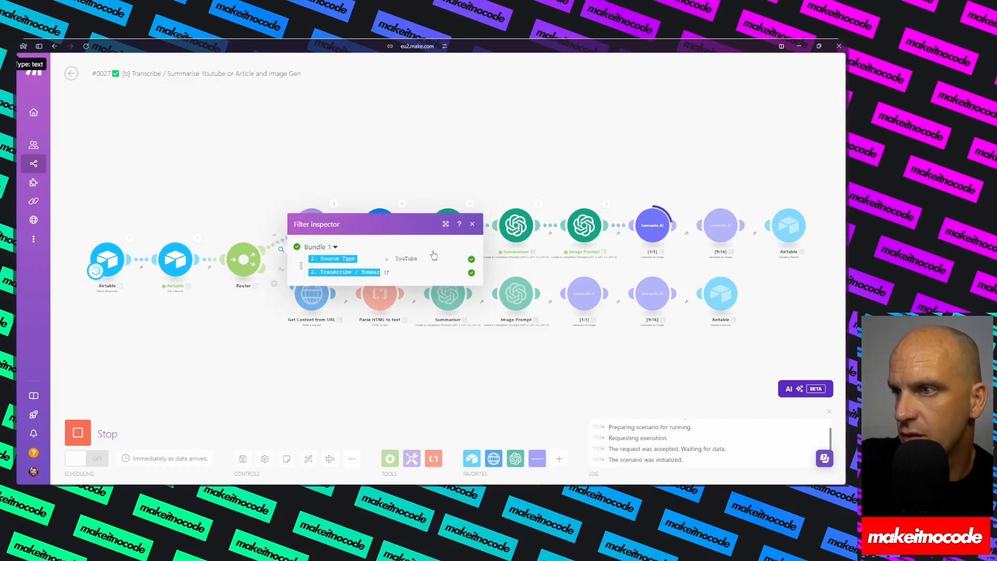
{"action": "left_click", "coordinate": [472, 225]}
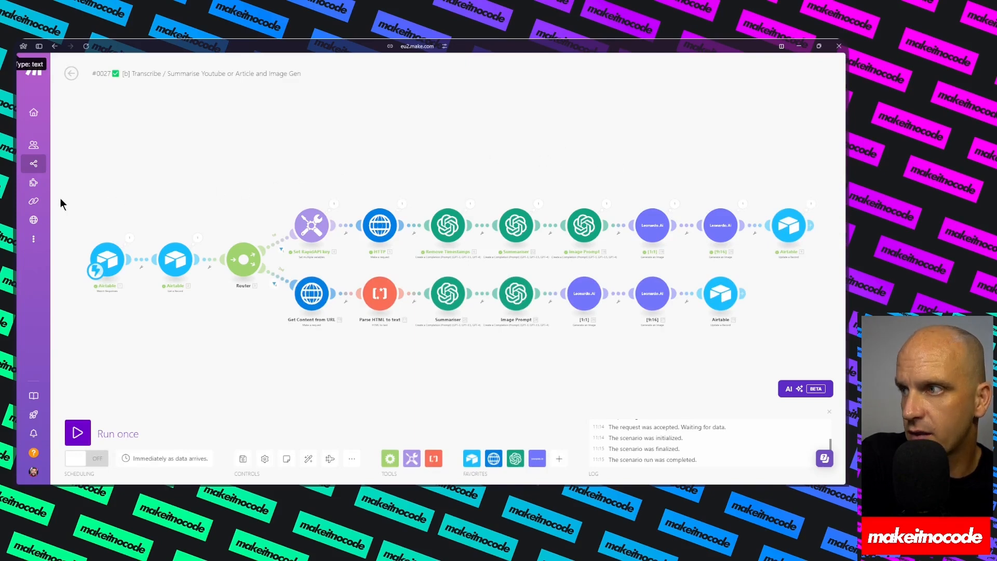
Step: Switch to Airtable and review the youtu.be record's transcription, summary, generated images and image URLs in the Planner table
{"action": "mouse_move", "coordinate": [22, 159]}
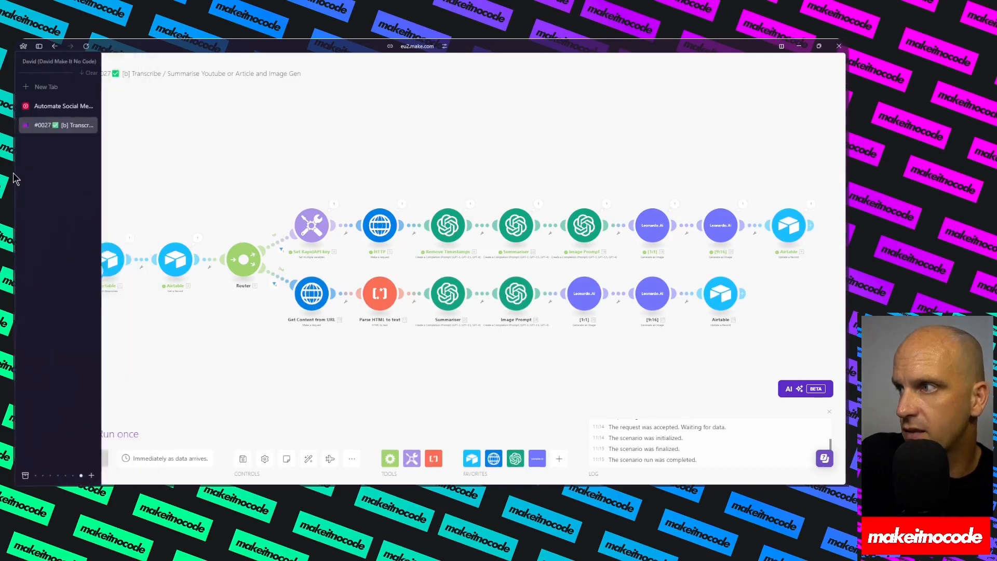
{"action": "left_click", "coordinate": [44, 109]}
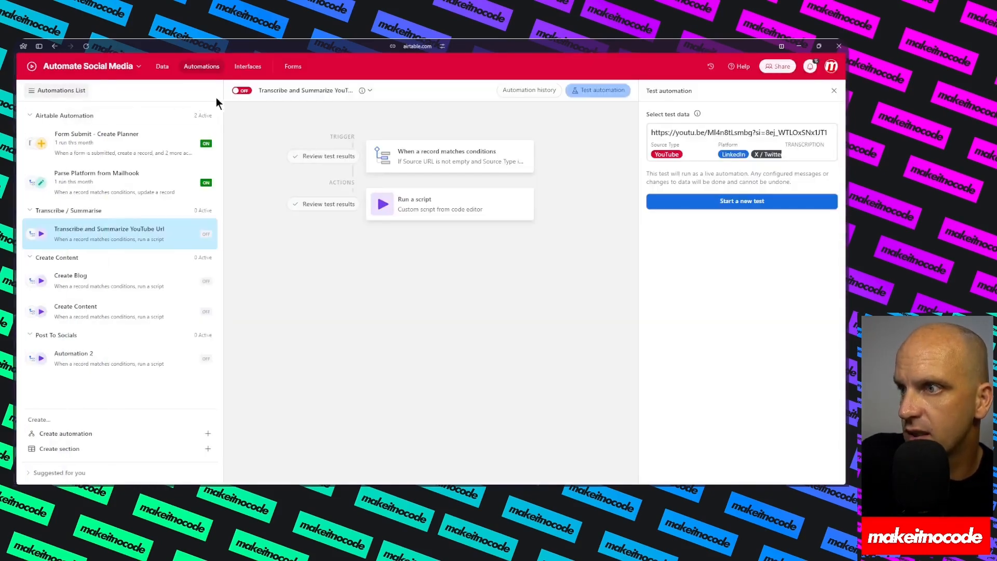
{"action": "left_click", "coordinate": [163, 68]}
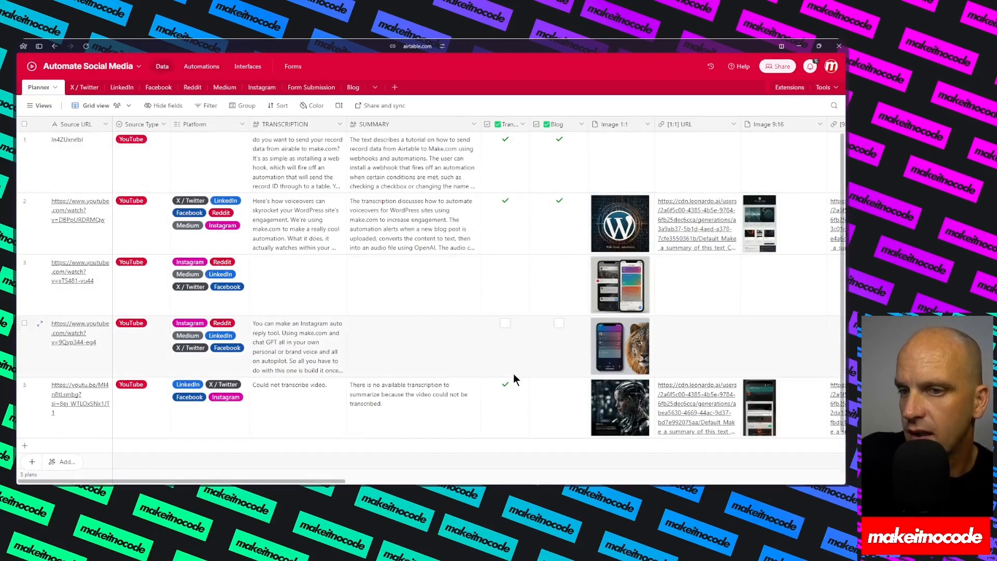
{"action": "scroll", "coordinate": [622, 401], "scroll_direction": "right", "scroll_amount": 1}
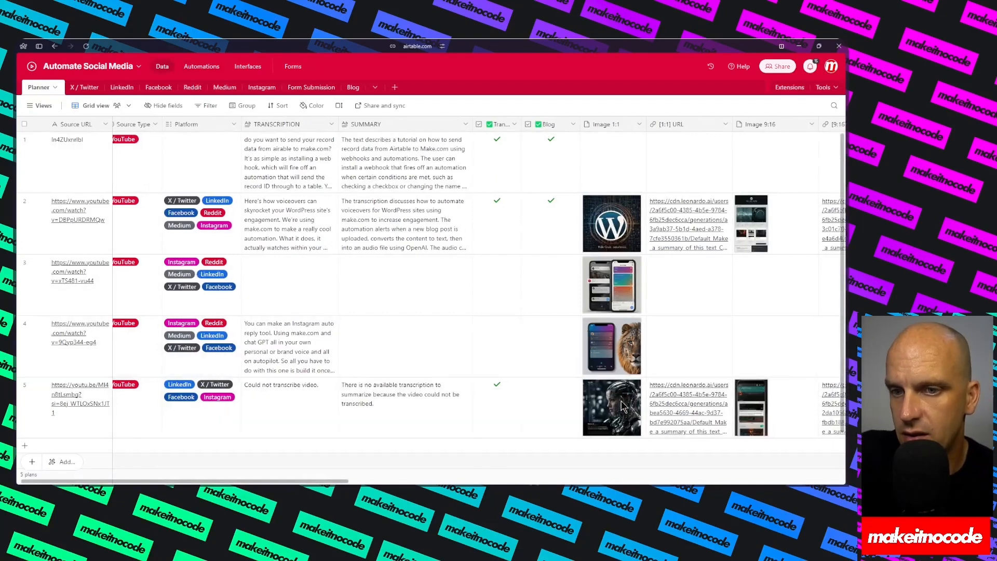
{"action": "scroll", "coordinate": [621, 400], "scroll_direction": "right", "scroll_amount": 3}
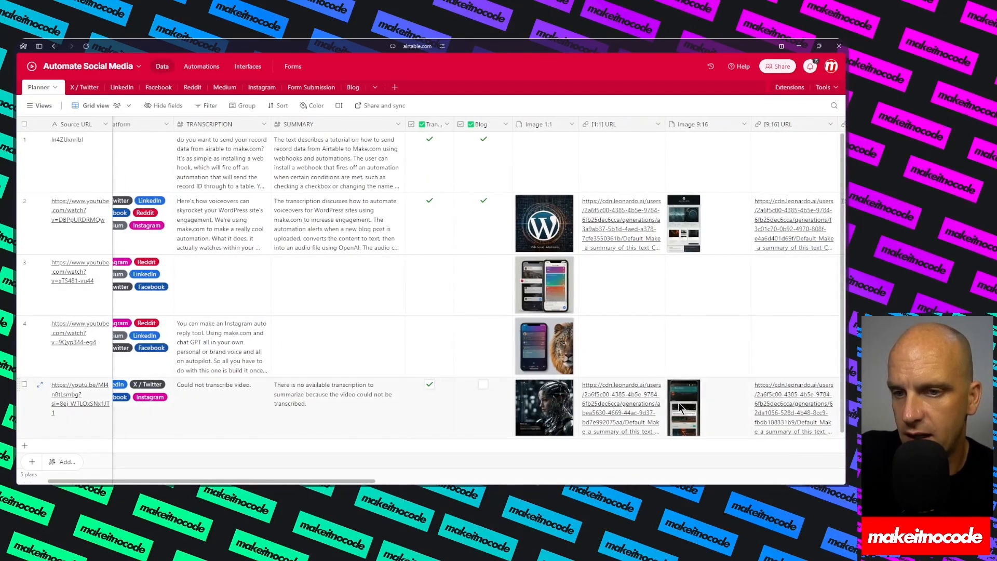
{"action": "scroll", "coordinate": [679, 405], "scroll_direction": "right", "scroll_amount": 2}
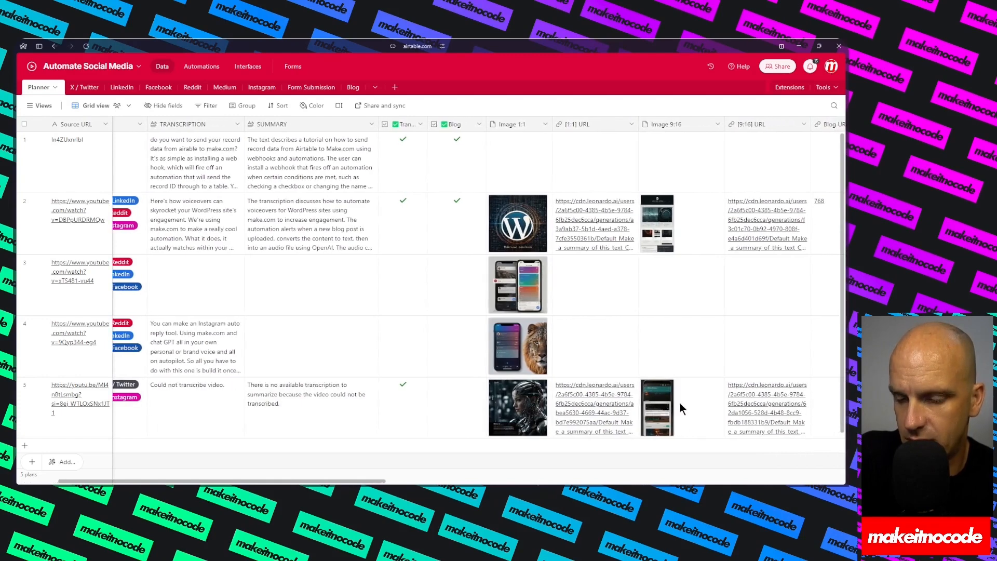
{"action": "scroll", "coordinate": [671, 409], "scroll_direction": "right", "scroll_amount": 5}
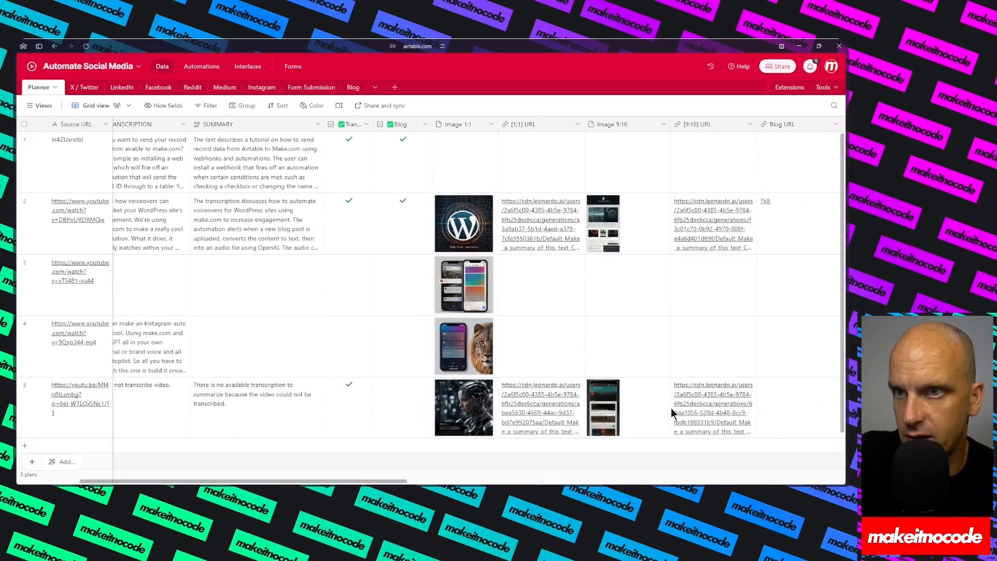
{"action": "scroll", "coordinate": [672, 408], "scroll_direction": "right", "scroll_amount": 8}
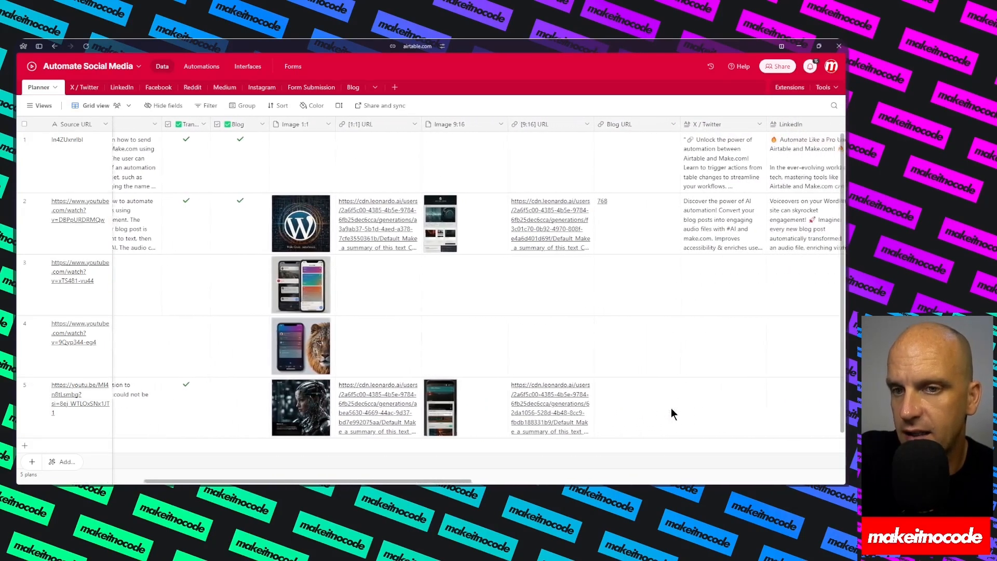
{"action": "scroll", "coordinate": [671, 407], "scroll_direction": "left", "scroll_amount": 15}
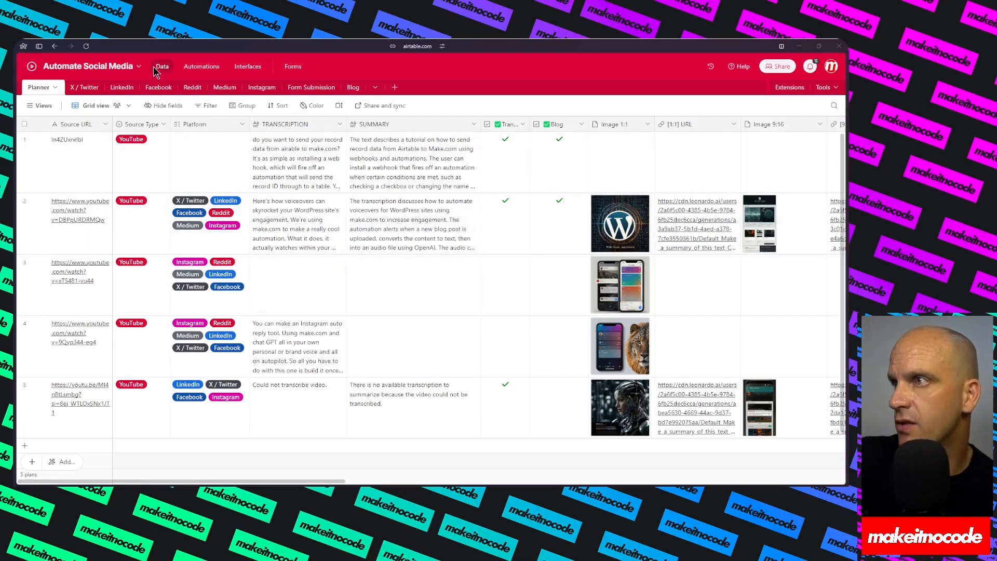
Step: Switch to Make, open the "[c] Create Blog" scenario from the social media full automation folder and run it once
{"action": "left_click", "coordinate": [43, 127]}
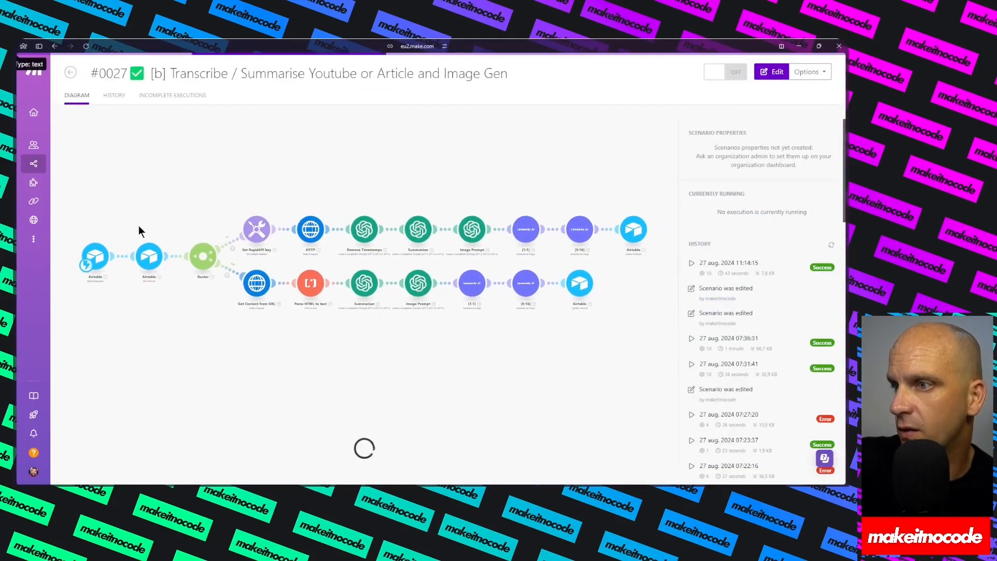
{"action": "left_click", "coordinate": [70, 72]}
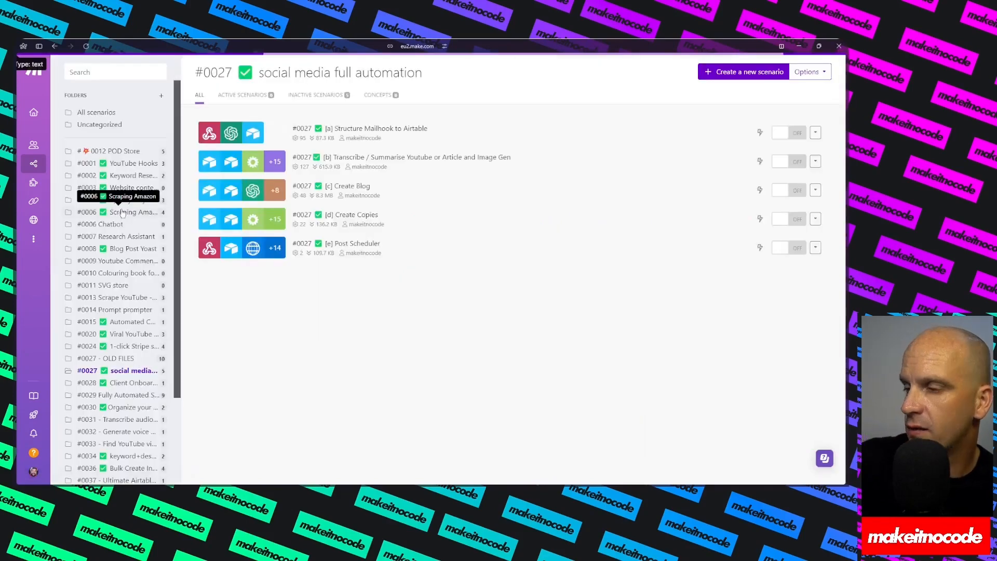
{"action": "left_click", "coordinate": [383, 195]}
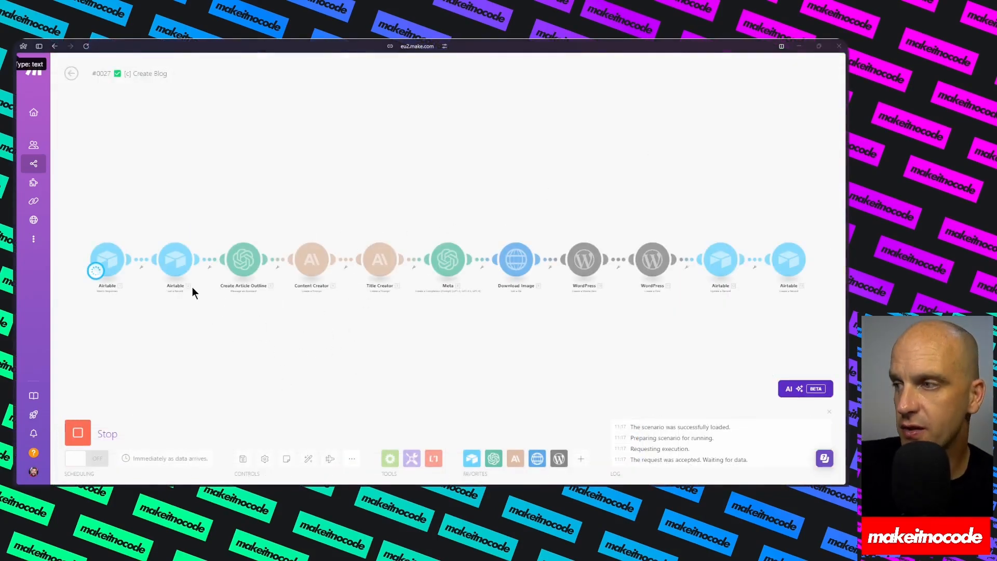
Step: Switch to Airtable, open the "Create Blog" automation and inspect its trigger conditions and script action
{"action": "mouse_move", "coordinate": [16, 156]}
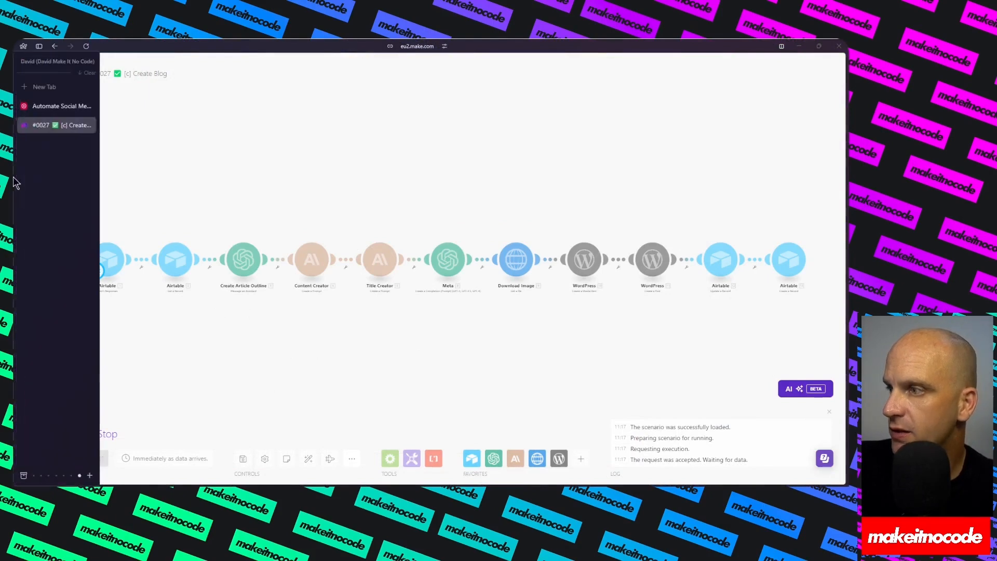
{"action": "left_click", "coordinate": [44, 110]}
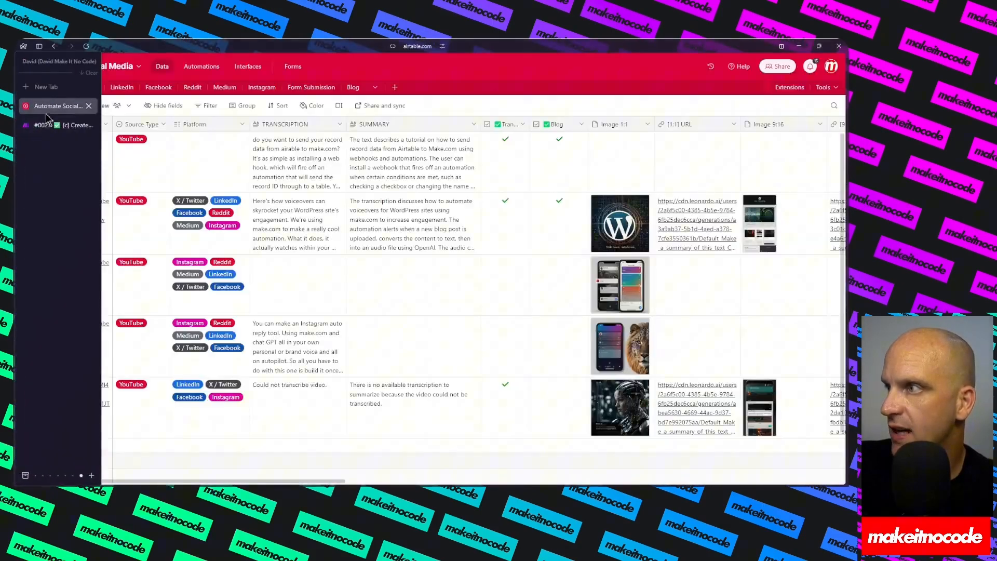
{"action": "left_click", "coordinate": [202, 71]}
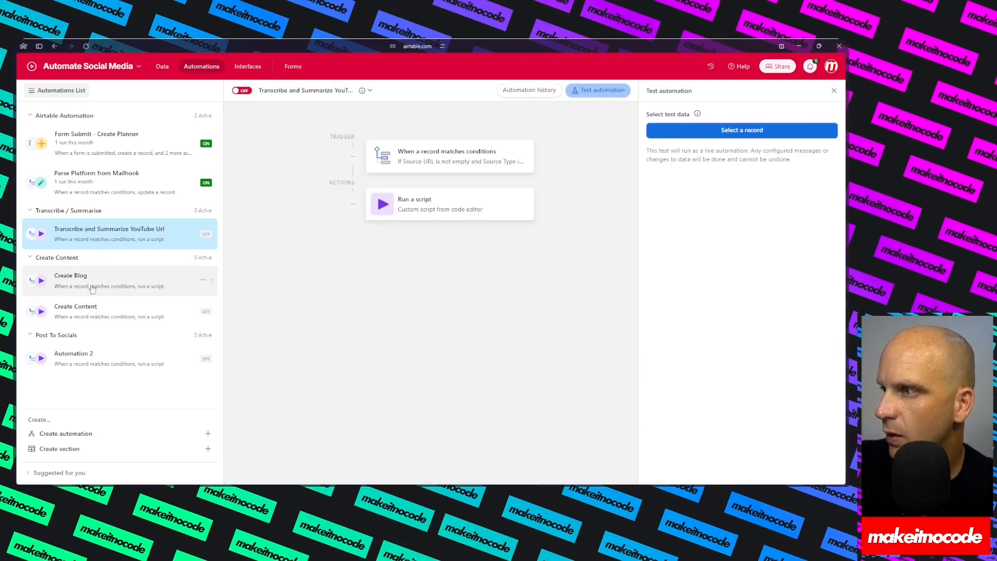
{"action": "left_click", "coordinate": [92, 289]}
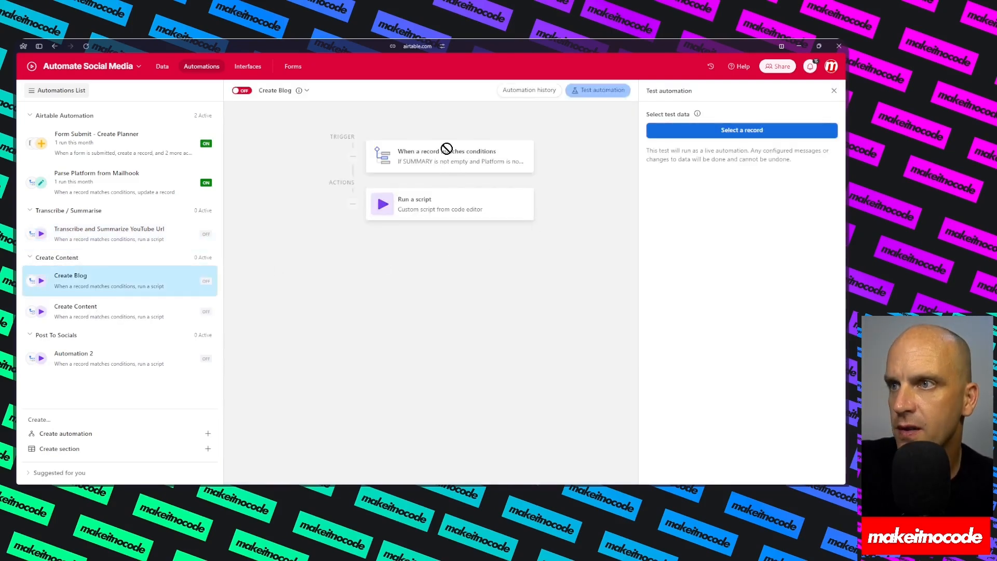
{"action": "left_click", "coordinate": [598, 90]}
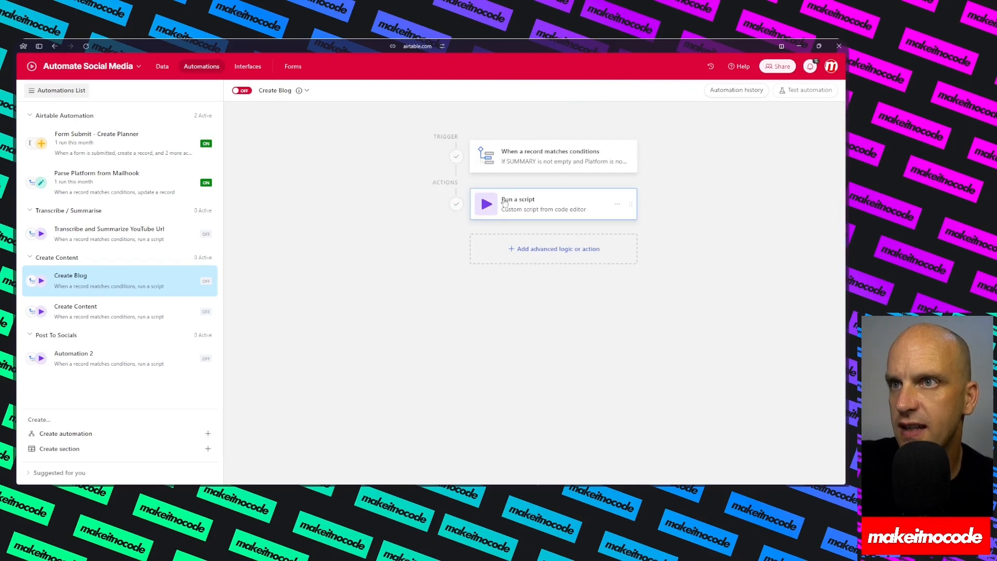
{"action": "left_click", "coordinate": [545, 155]}
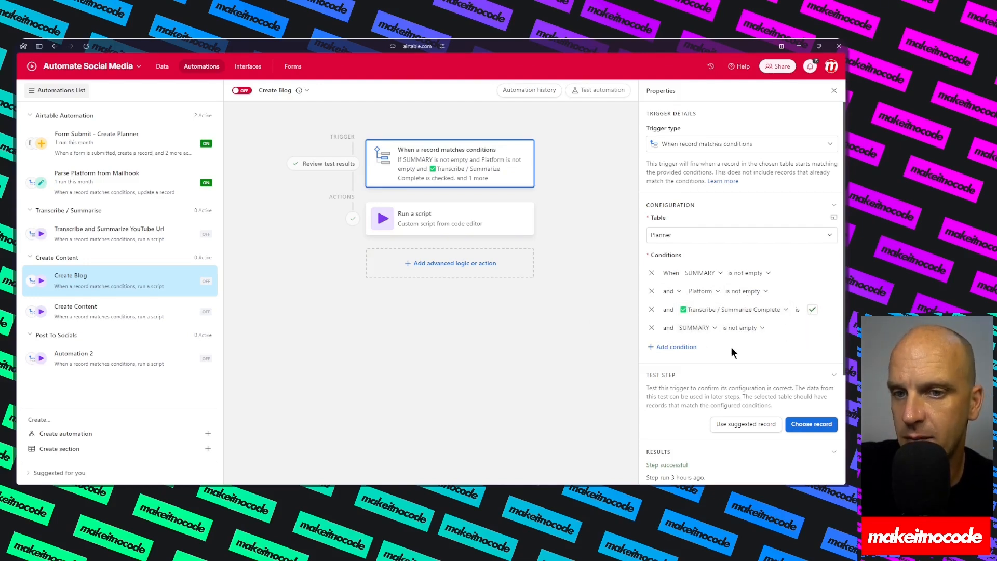
{"action": "left_click", "coordinate": [457, 221]}
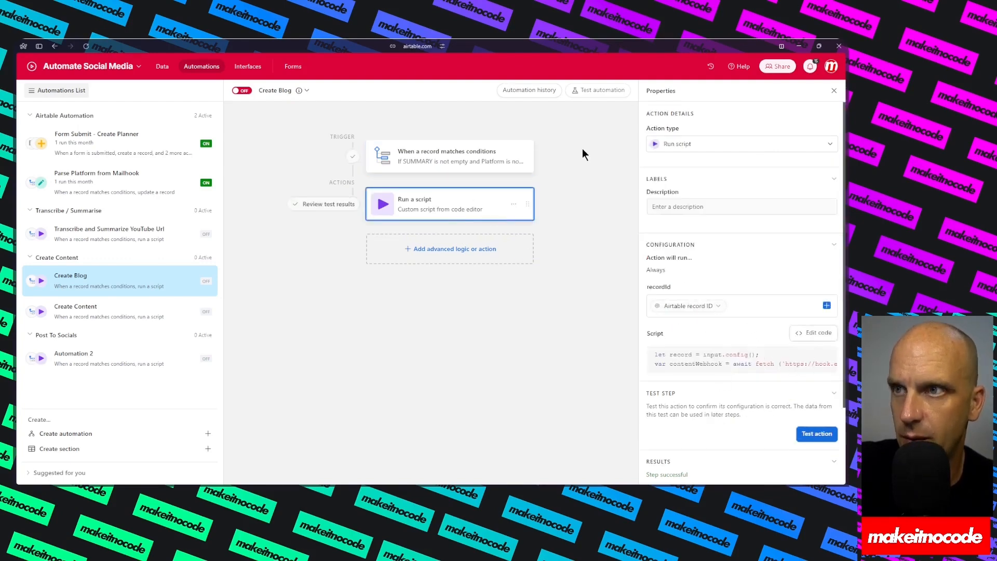
Step: Run the "Create Blog" automation with the youtu.be record as test data and switch to Make to watch the scenario run
{"action": "left_click", "coordinate": [593, 92]}
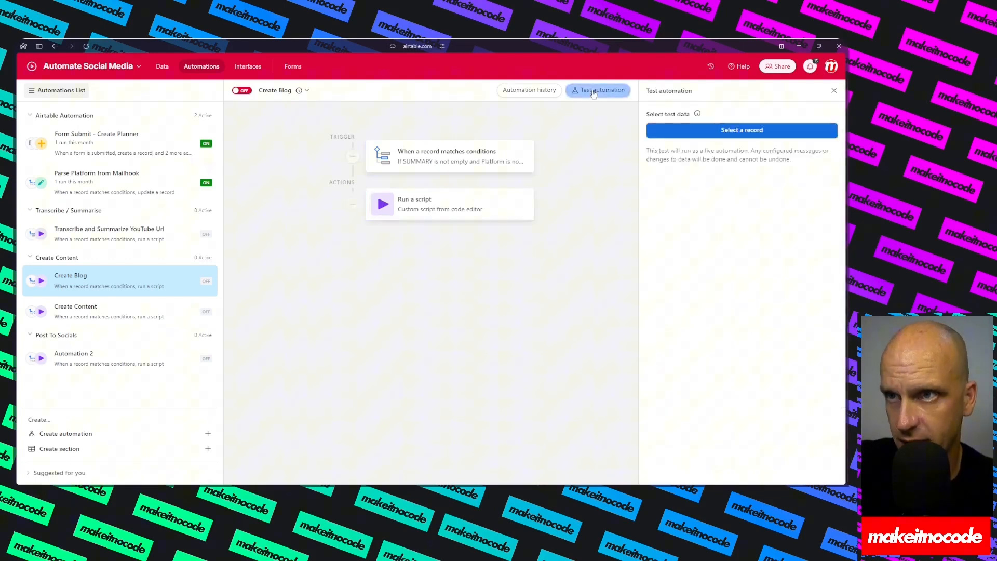
{"action": "left_click", "coordinate": [702, 128]}
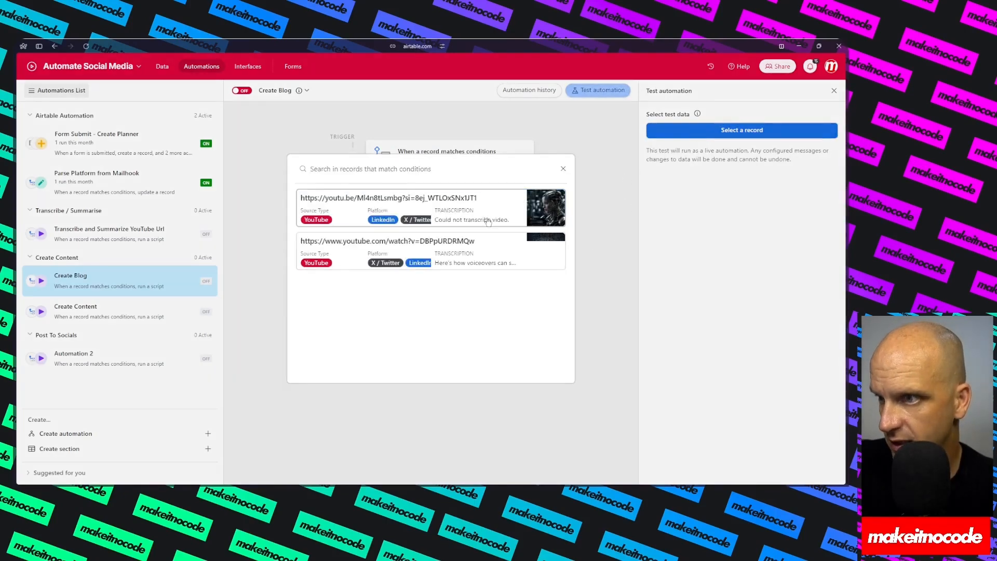
{"action": "left_click", "coordinate": [487, 207]}
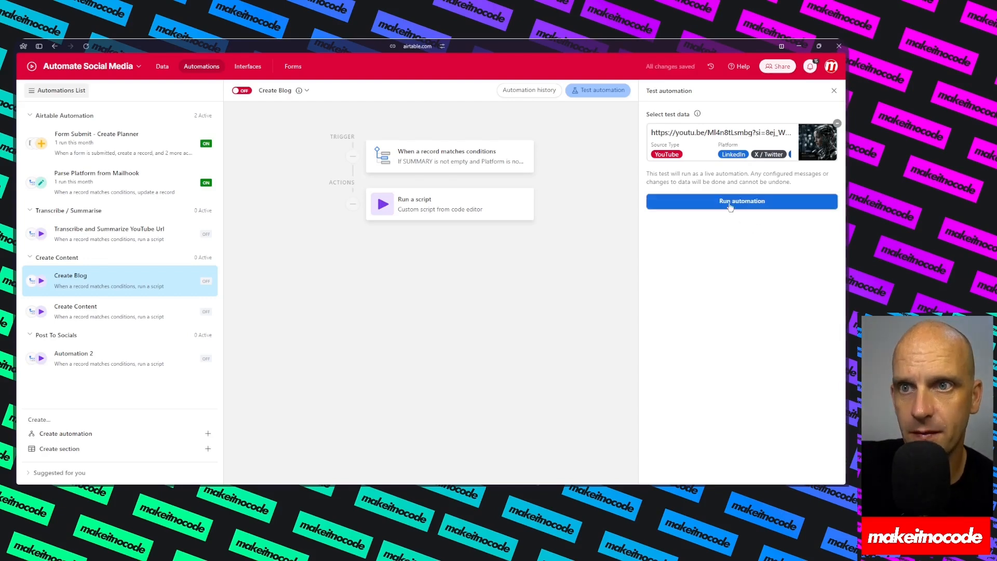
{"action": "left_click", "coordinate": [740, 202]}
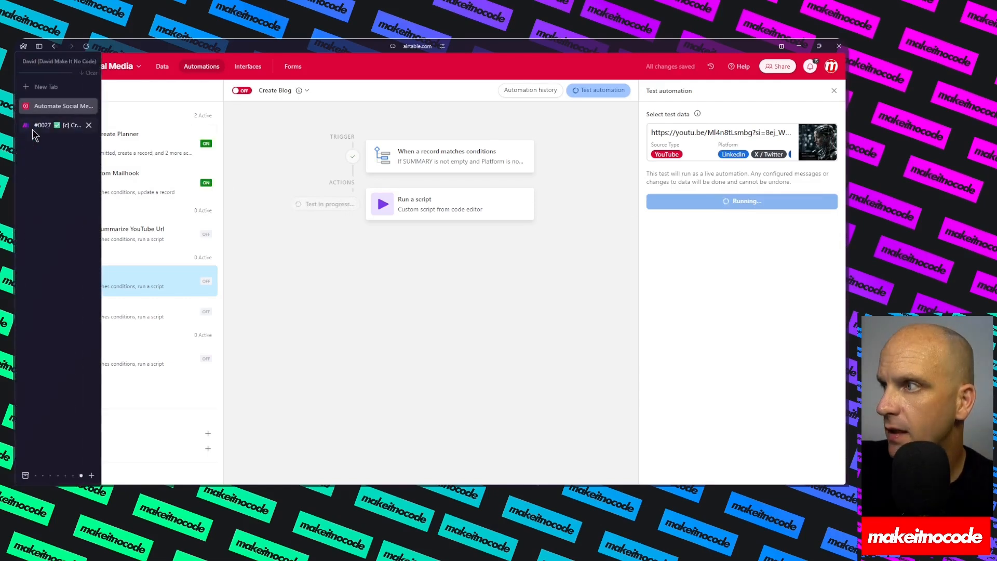
{"action": "left_click", "coordinate": [32, 129]}
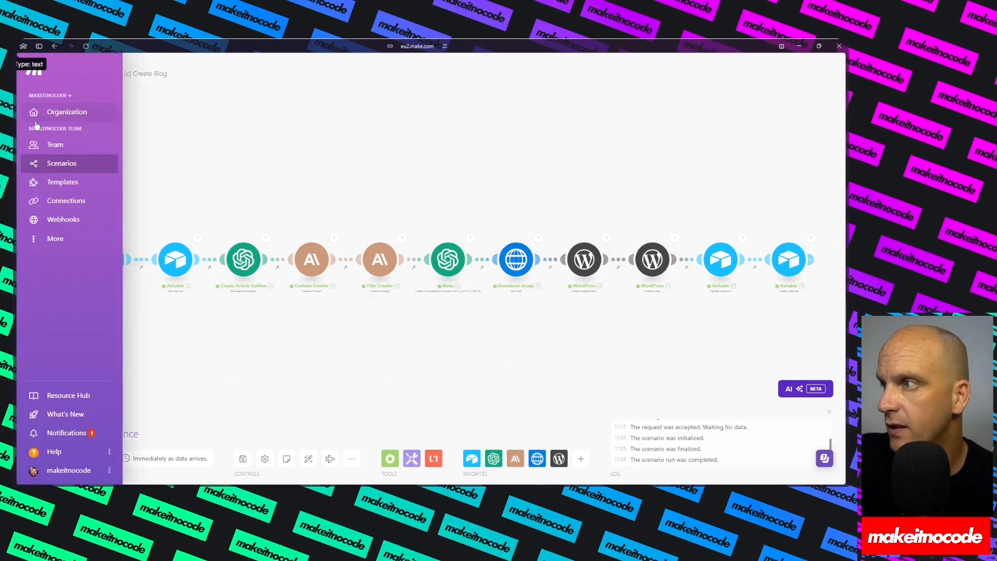
Step: Switch to Airtable and check the youtu.be record's Blog checkbox and Blog URL in the Planner table
{"action": "mouse_move", "coordinate": [95, 139]}
{"action": "left_click", "coordinate": [62, 106]}
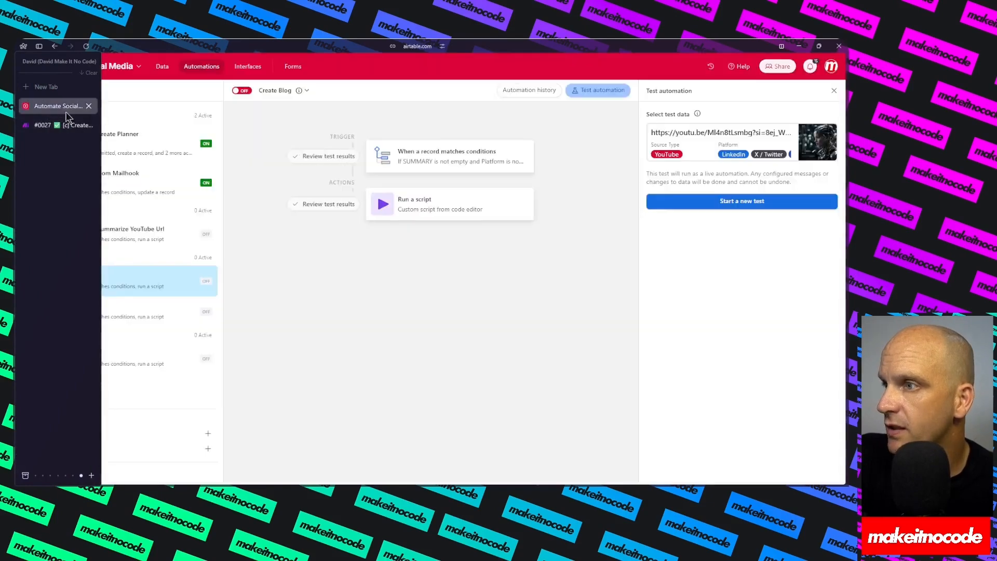
{"action": "left_click", "coordinate": [162, 67]}
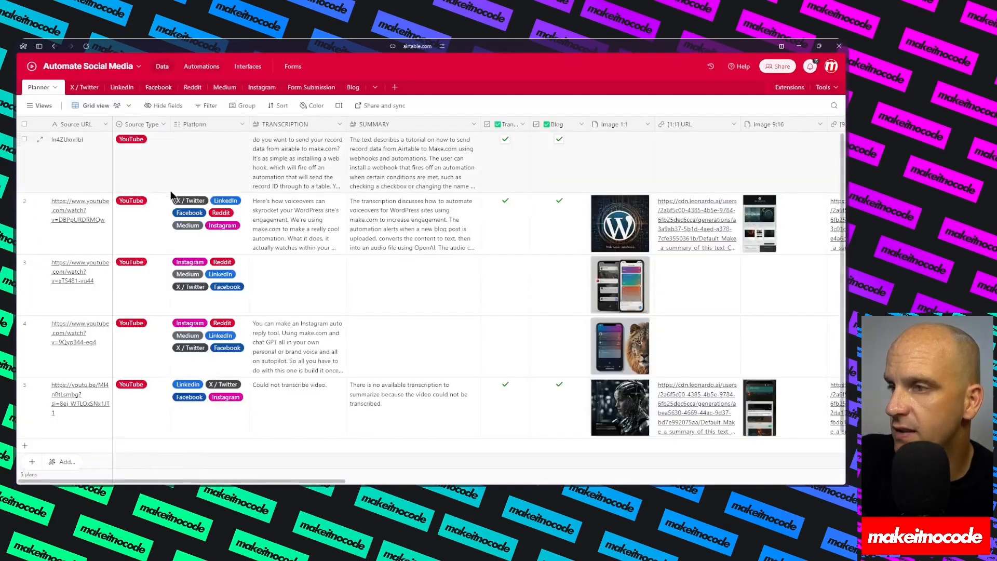
{"action": "scroll", "coordinate": [455, 349], "scroll_direction": "right", "scroll_amount": 10}
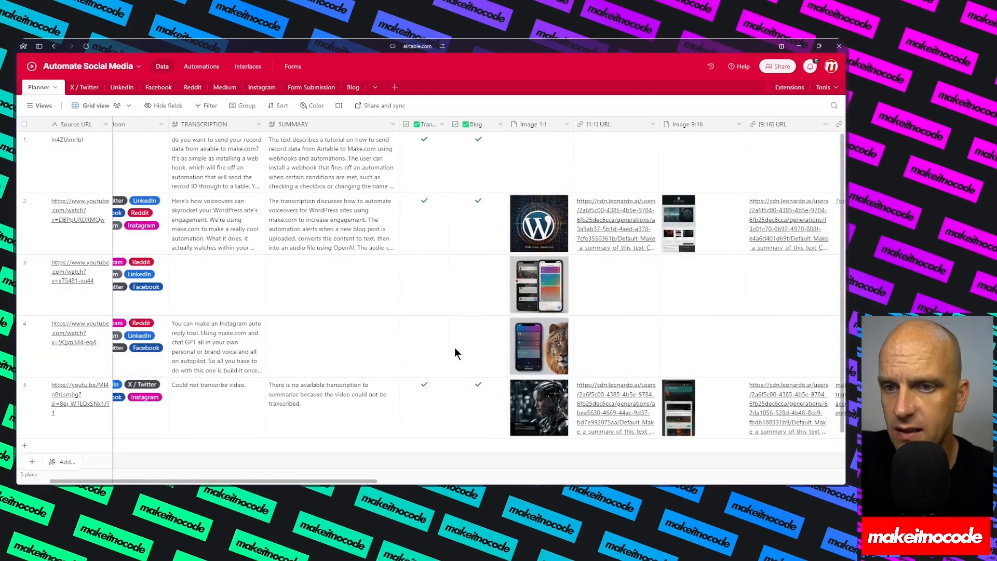
{"action": "scroll", "coordinate": [602, 429], "scroll_direction": "right", "scroll_amount": 5}
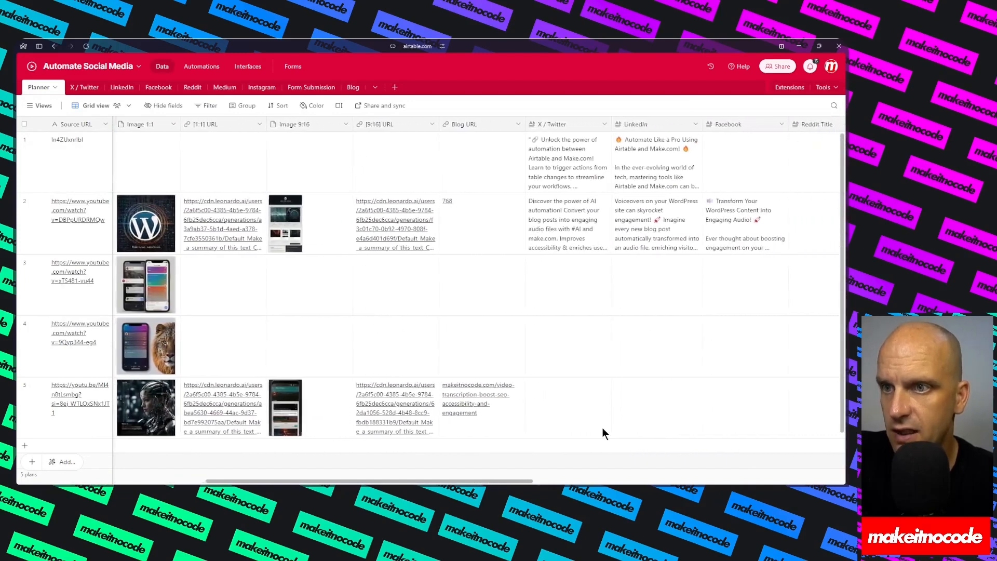
{"action": "scroll", "coordinate": [613, 372], "scroll_direction": "left", "scroll_amount": 15}
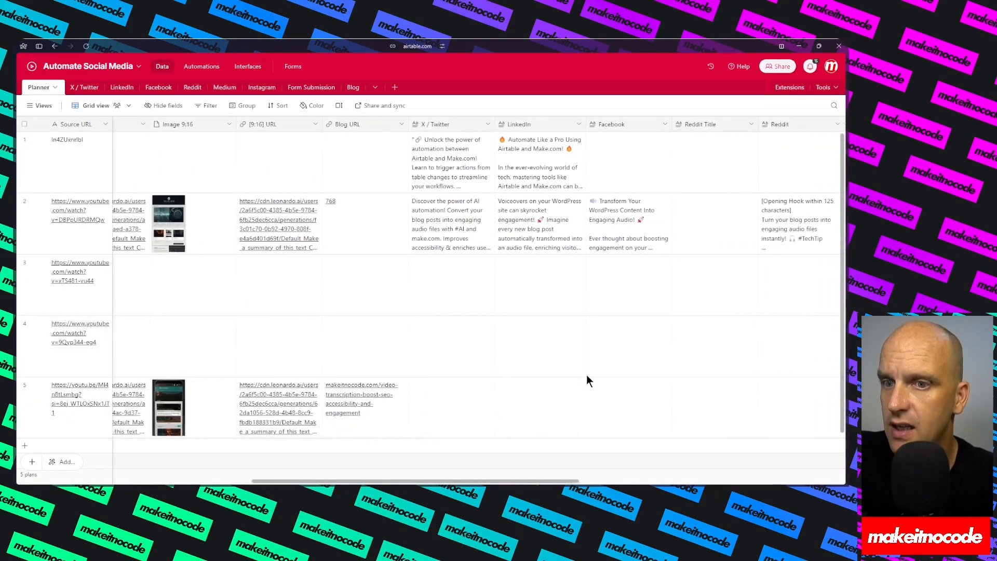
{"action": "scroll", "coordinate": [628, 400], "scroll_direction": "right", "scroll_amount": 13}
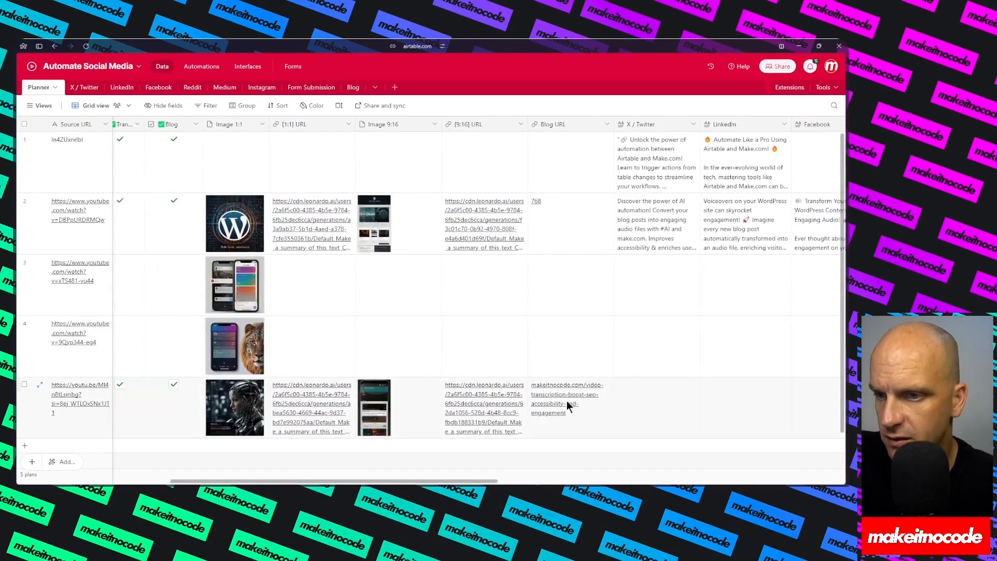
Step: Switch to the WordPress post "Video Transcription: Boost SEO, Accessibility, and Engagement" and review its text, category and featured image
{"action": "left_click", "coordinate": [569, 403]}
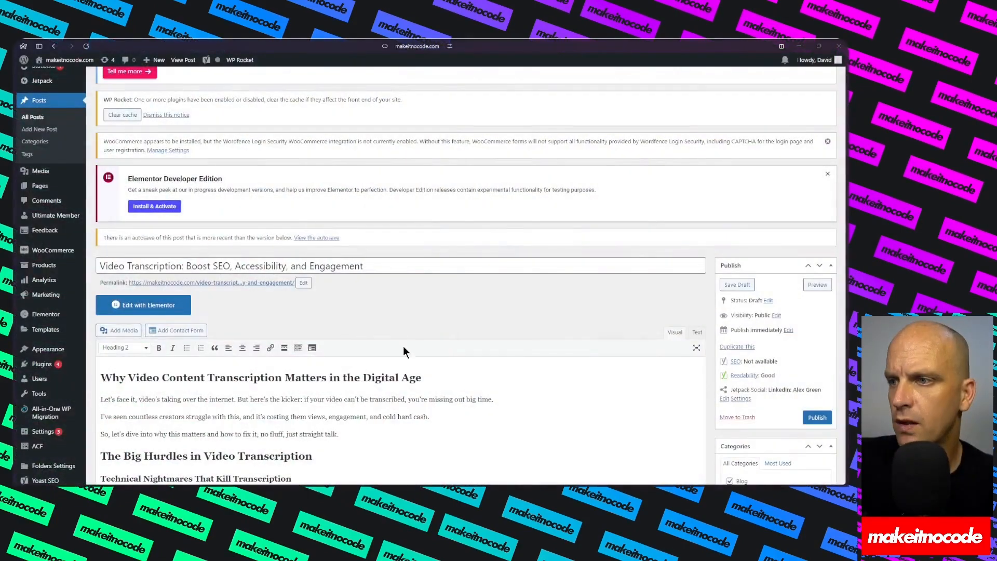
{"action": "scroll", "coordinate": [403, 333], "scroll_direction": "down", "scroll_amount": 3}
{"action": "scroll", "coordinate": [278, 204], "scroll_direction": "down", "scroll_amount": 1}
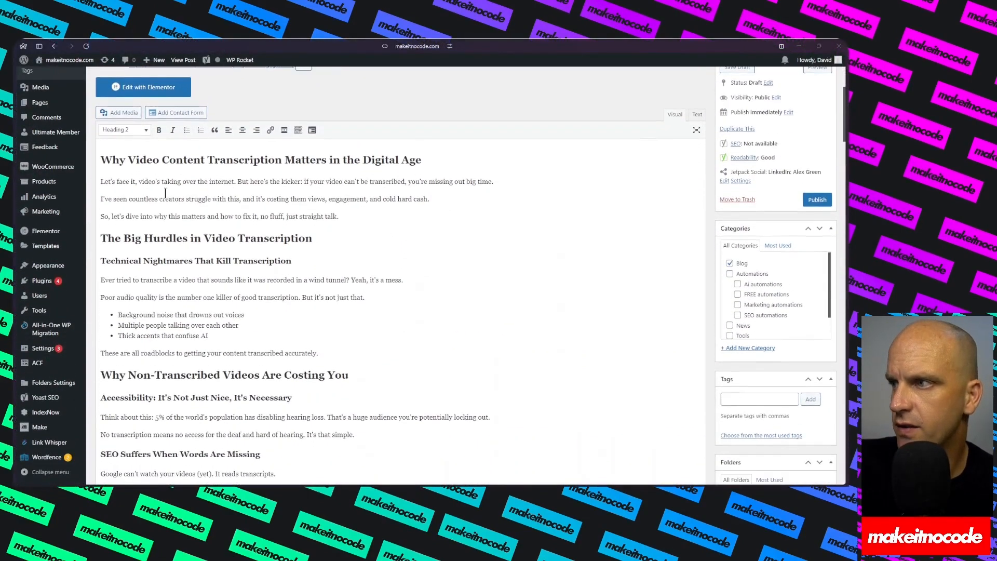
{"action": "scroll", "coordinate": [153, 141], "scroll_direction": "down", "scroll_amount": 2}
{"action": "scroll", "coordinate": [153, 142], "scroll_direction": "up", "scroll_amount": 2}
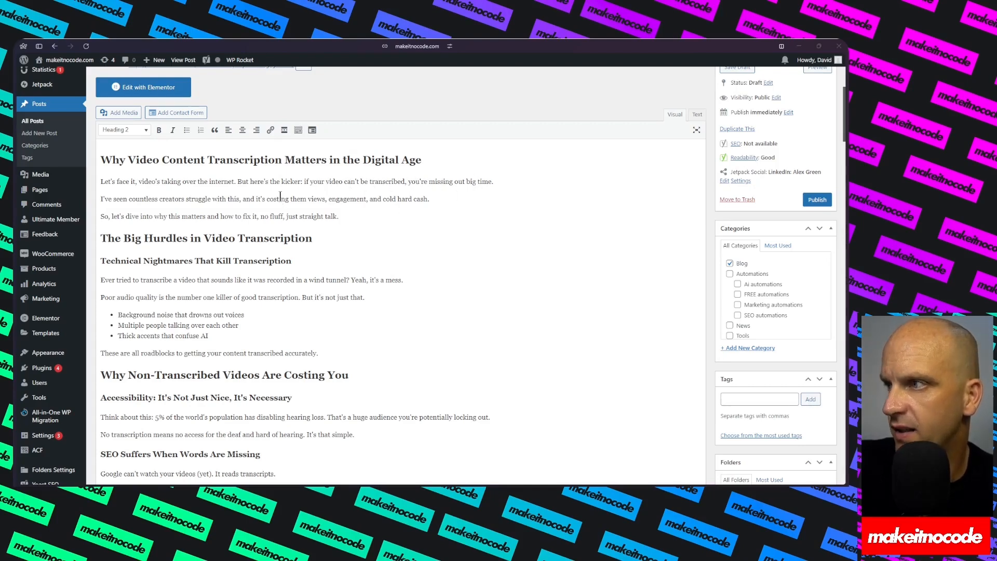
{"action": "scroll", "coordinate": [269, 194], "scroll_direction": "down", "scroll_amount": 5}
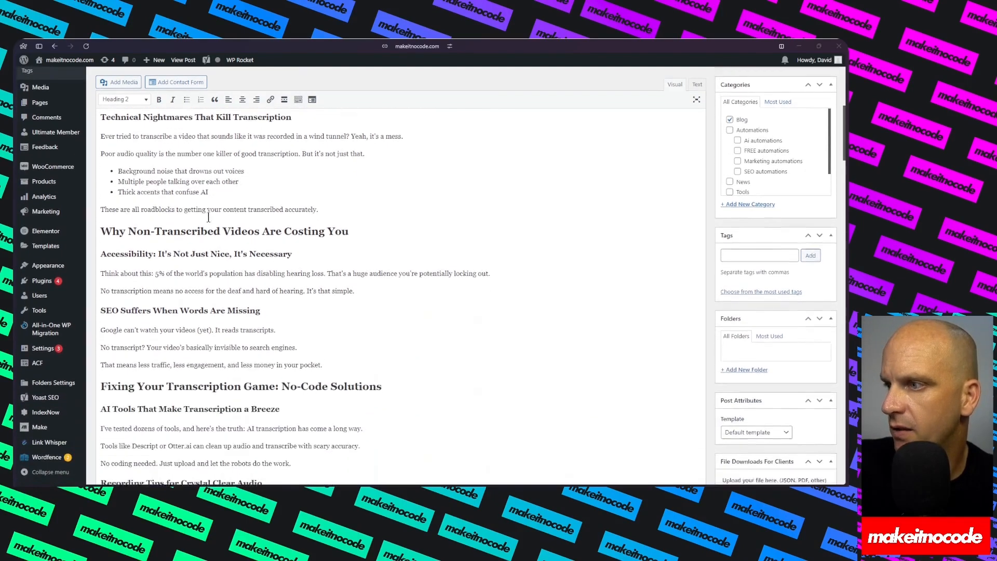
{"action": "scroll", "coordinate": [208, 218], "scroll_direction": "down", "scroll_amount": 5}
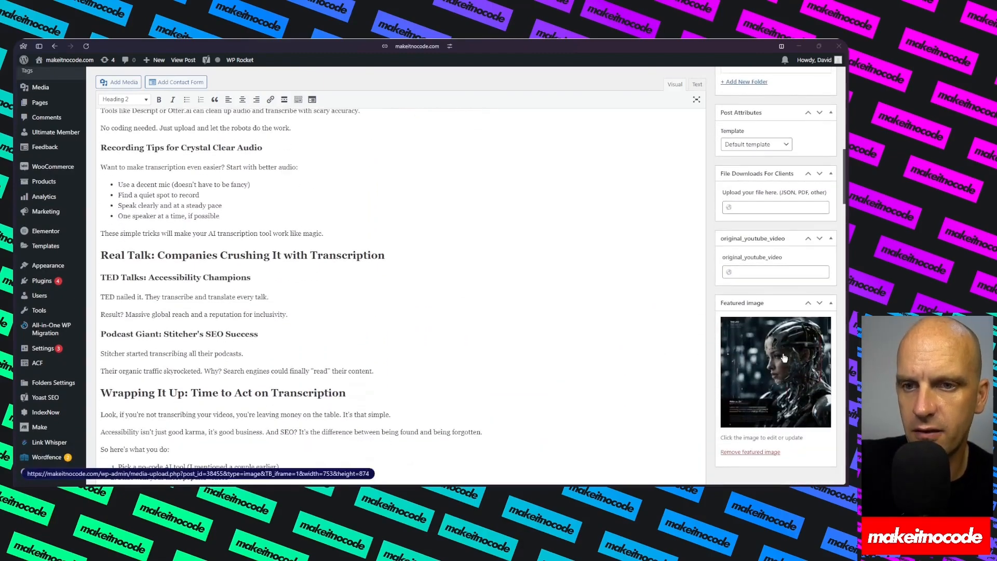
Step: Publish the post "Video Transcription: Boost SEO, Accessibility, and Engagement" and review the full article on its public page
{"action": "scroll", "coordinate": [777, 354], "scroll_direction": "up", "scroll_amount": 12}
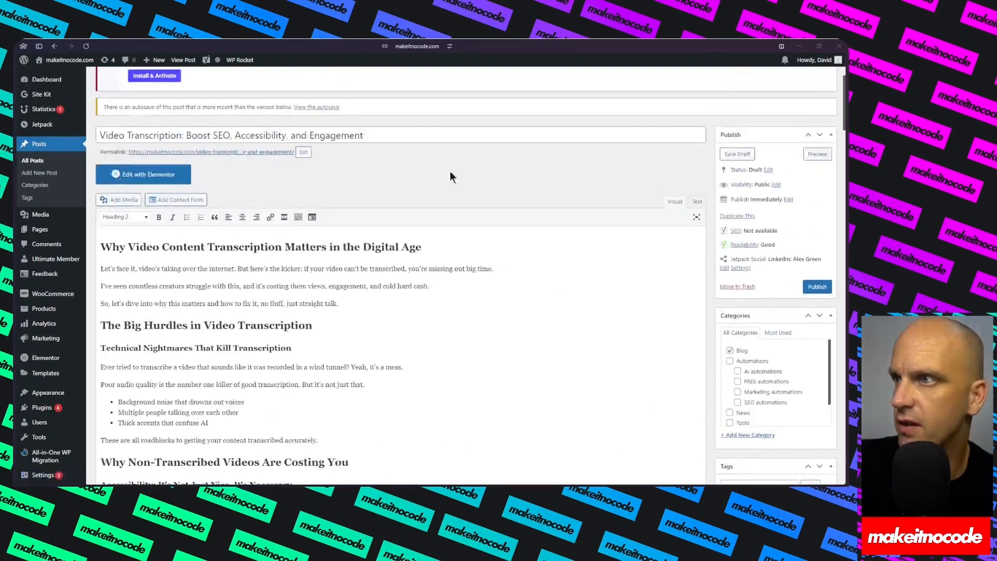
{"action": "left_click", "coordinate": [817, 284]}
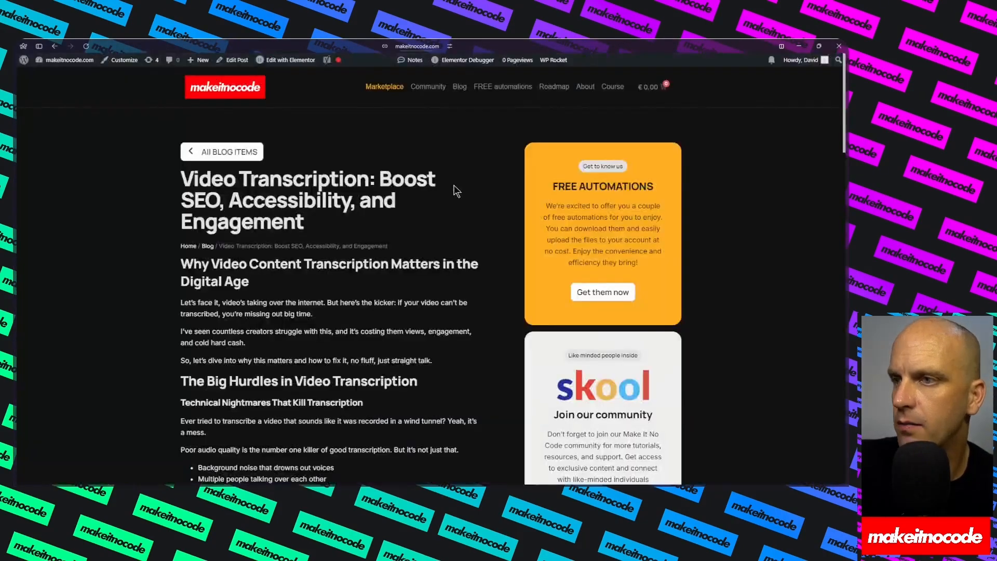
{"action": "scroll", "coordinate": [400, 191], "scroll_direction": "down", "scroll_amount": 10}
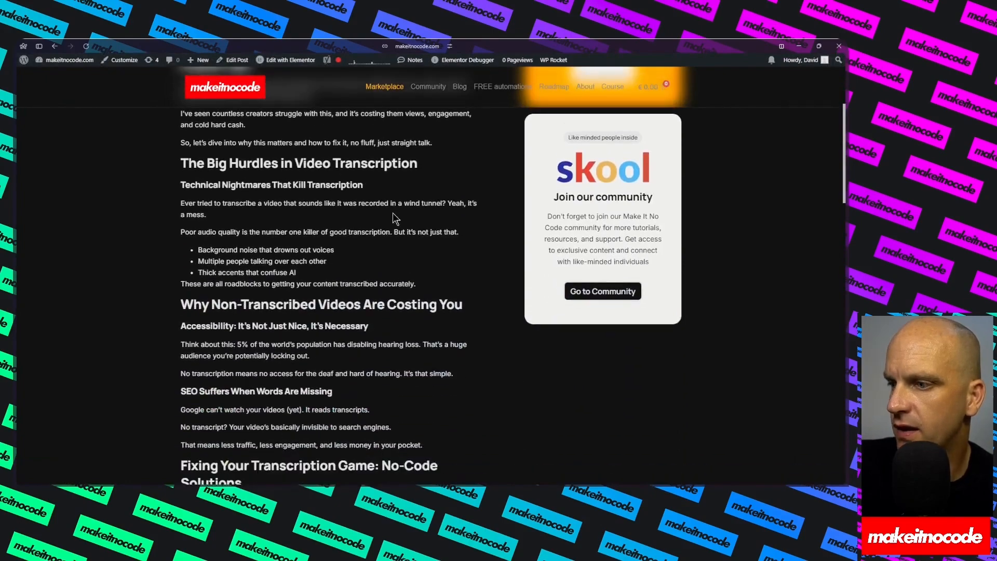
{"action": "scroll", "coordinate": [381, 250], "scroll_direction": "down", "scroll_amount": 3}
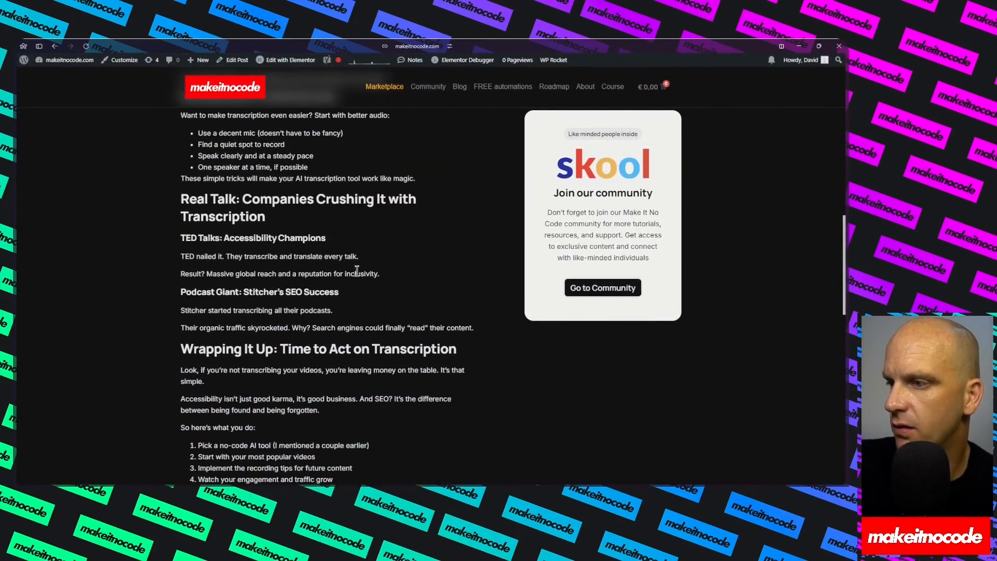
{"action": "scroll", "coordinate": [264, 254], "scroll_direction": "down", "scroll_amount": 5}
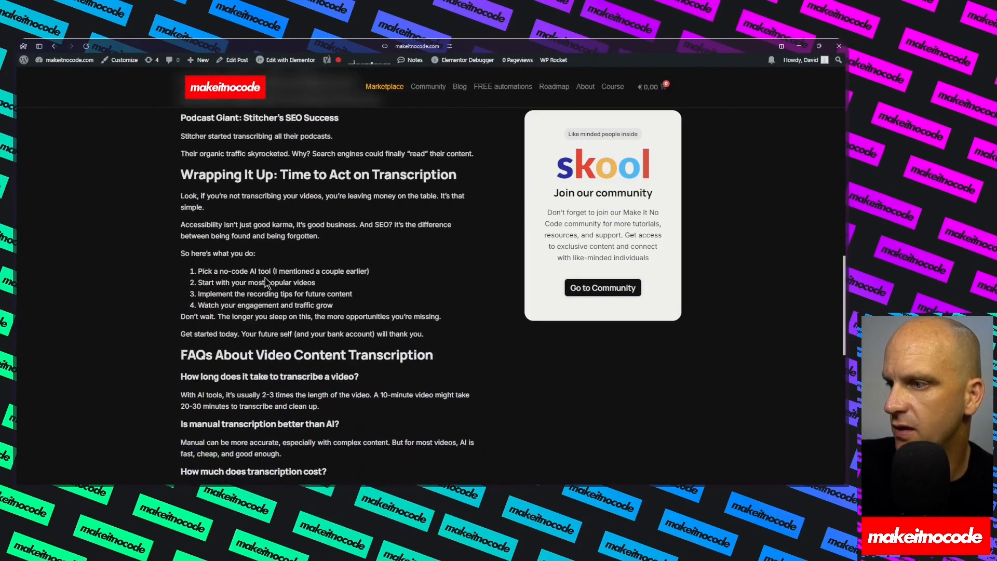
{"action": "scroll", "coordinate": [264, 312], "scroll_direction": "down", "scroll_amount": 8}
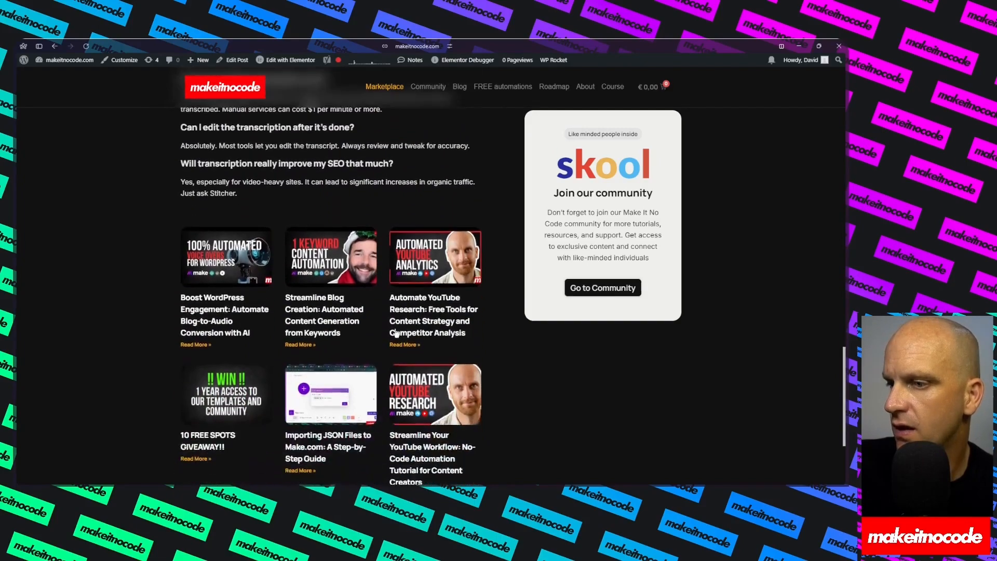
{"action": "scroll", "coordinate": [376, 293], "scroll_direction": "up", "scroll_amount": 20}
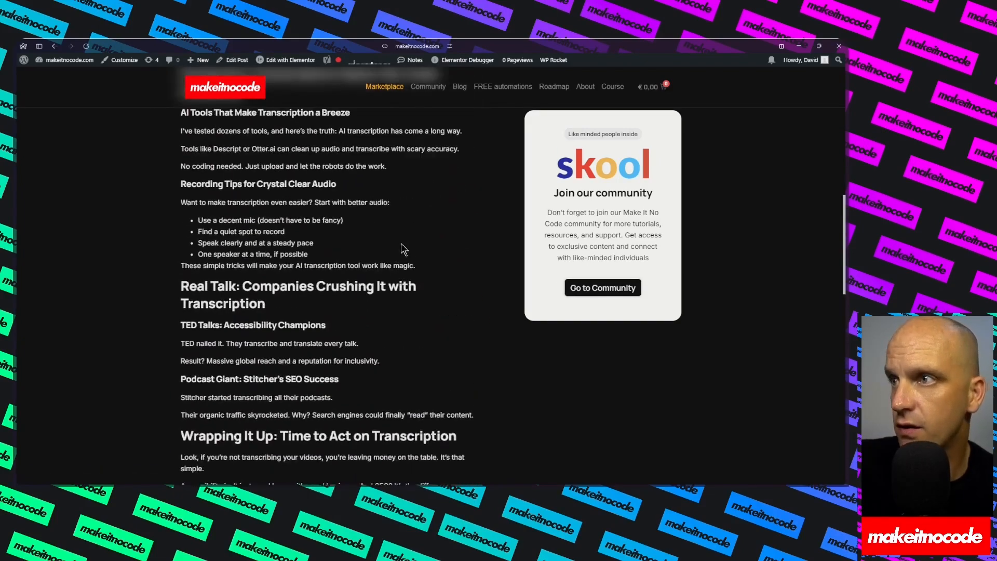
{"action": "scroll", "coordinate": [414, 248], "scroll_direction": "up", "scroll_amount": 6}
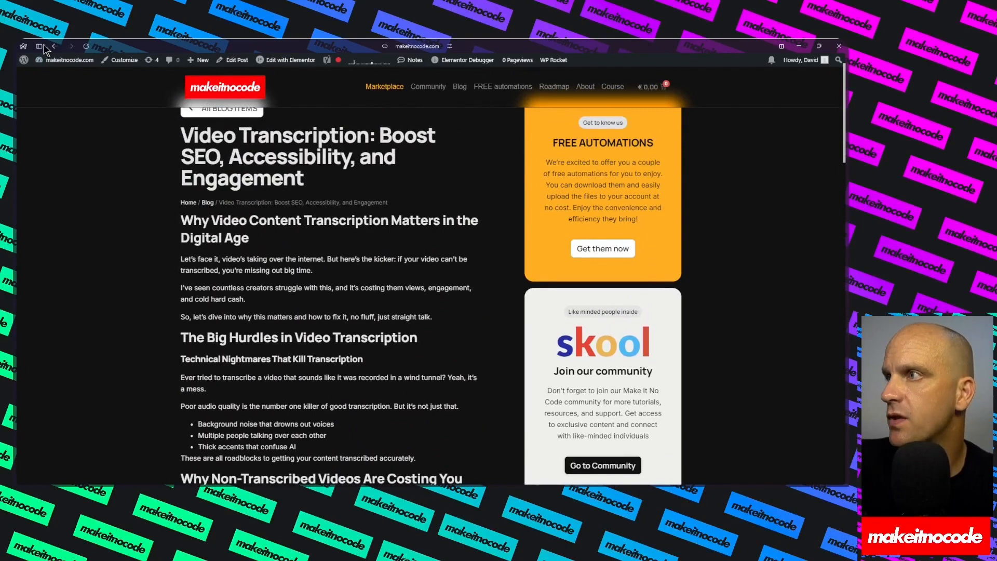
Step: Close the WordPress post editor, switch to Airtable, leave the Blog URL cell and review the youtu.be record in the Planner table
{"action": "mouse_move", "coordinate": [16, 125]}
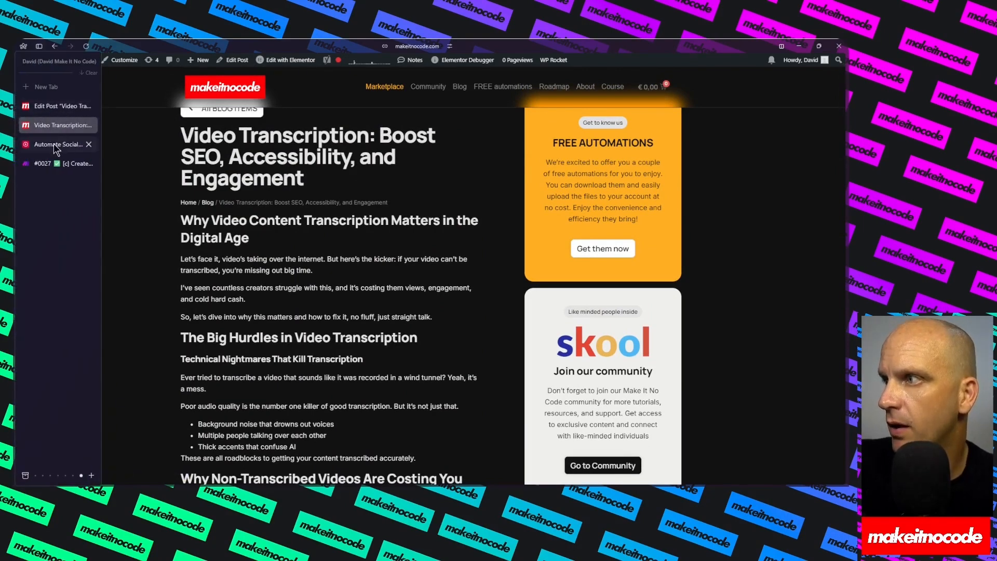
{"action": "left_click", "coordinate": [89, 106]}
{"action": "left_click", "coordinate": [59, 126]}
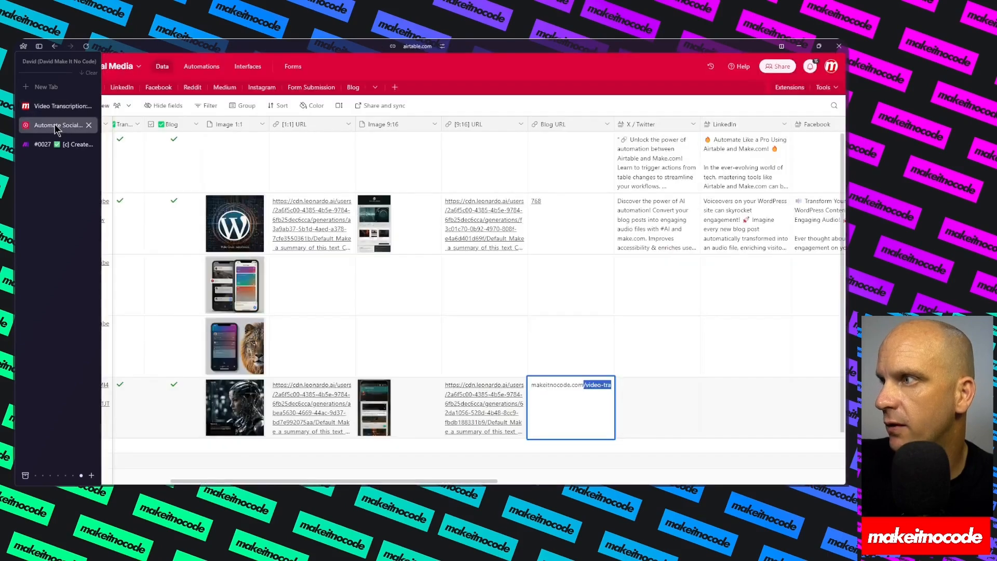
{"action": "left_click", "coordinate": [580, 334]}
{"action": "left_click", "coordinate": [634, 398]}
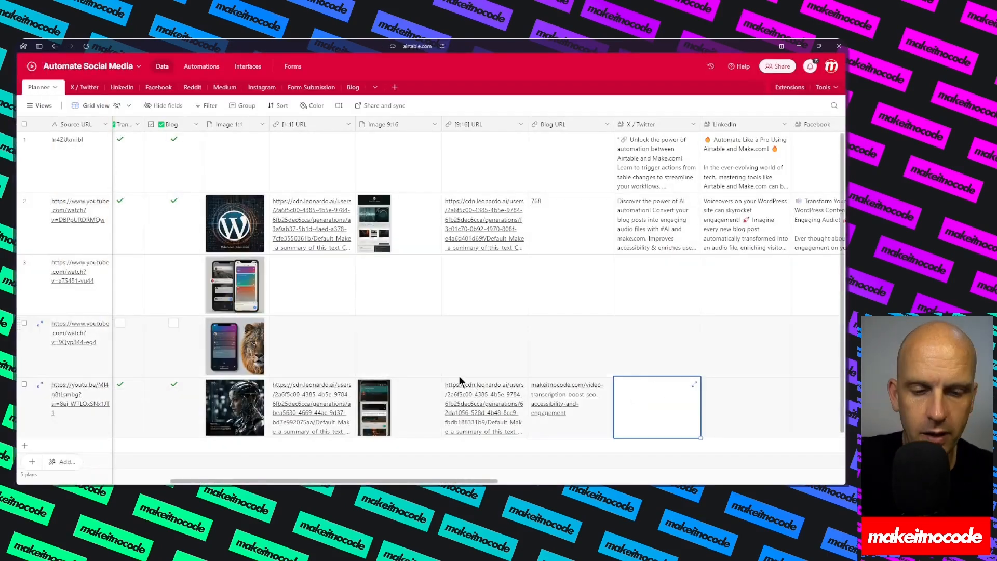
{"action": "scroll", "coordinate": [459, 381], "scroll_direction": "left", "scroll_amount": 10}
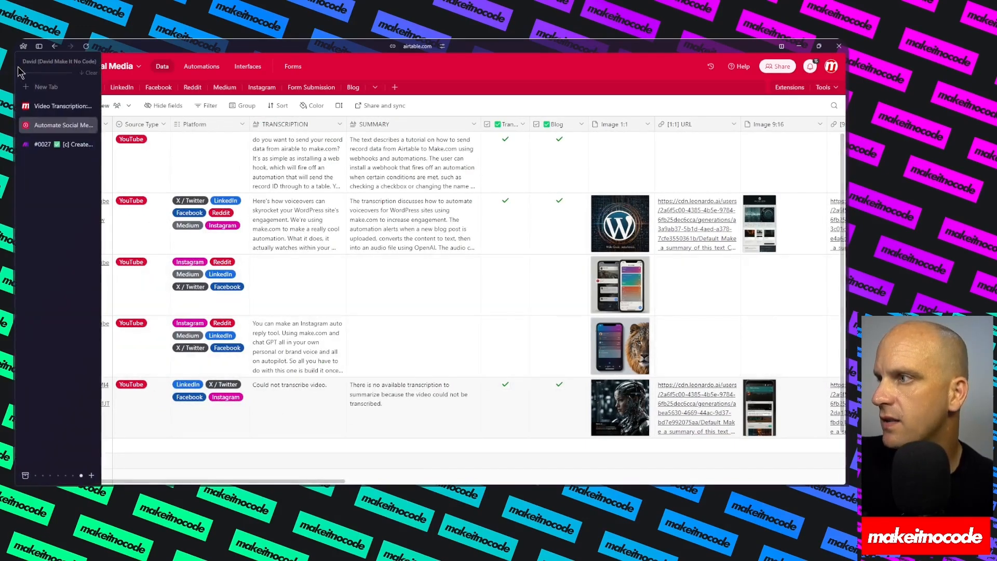
Step: Switch to Make, leave the "[c] Create Blog" scenario and open "[d] Create Copies" from the #0027 folder in the editor
{"action": "left_click", "coordinate": [58, 142]}
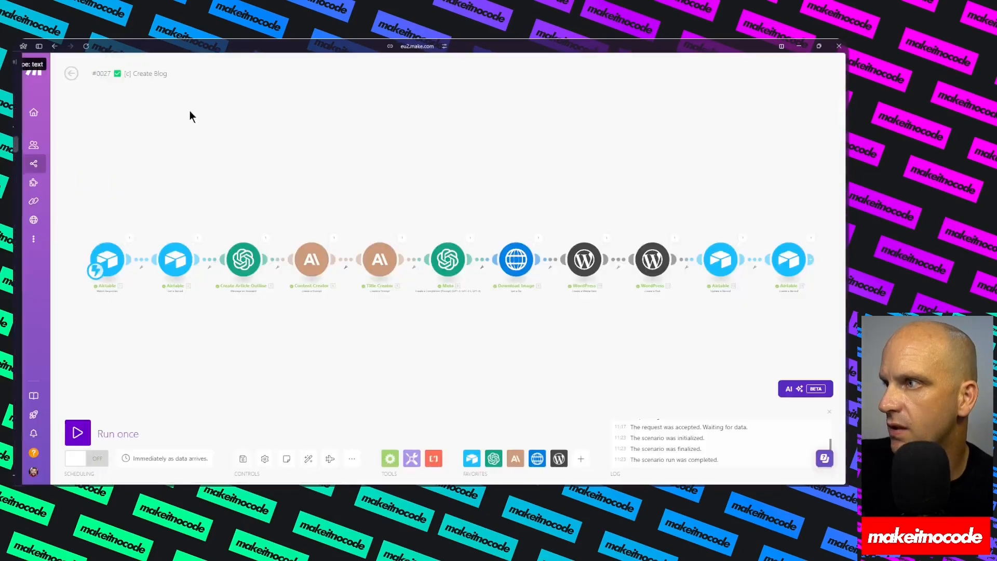
{"action": "left_click", "coordinate": [71, 73]}
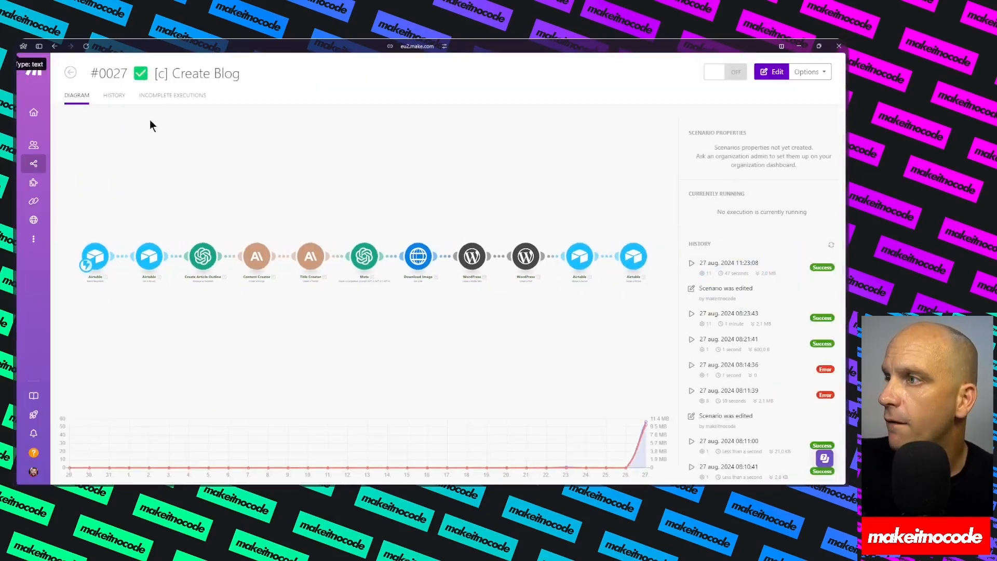
{"action": "left_click", "coordinate": [70, 73]}
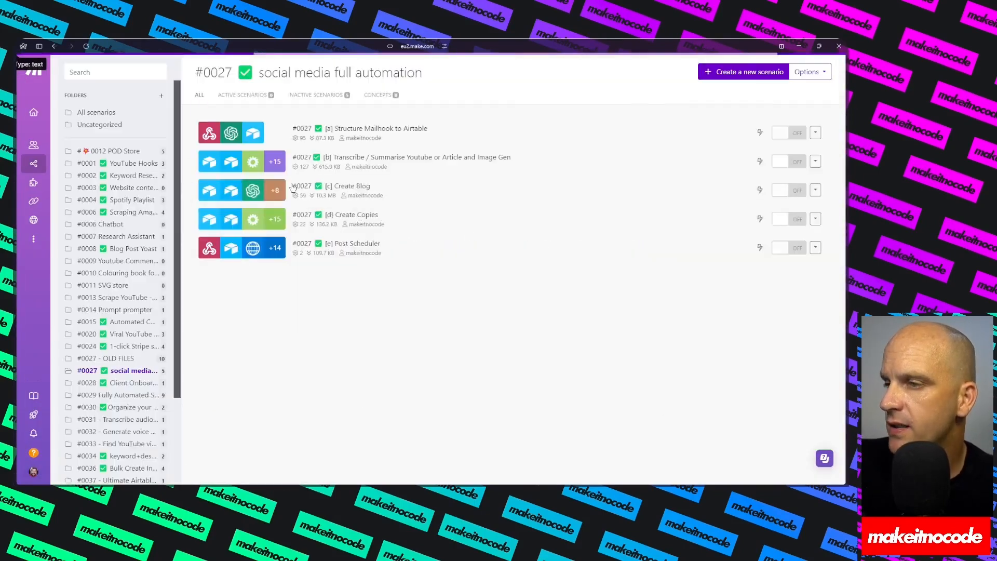
{"action": "left_click", "coordinate": [446, 222]}
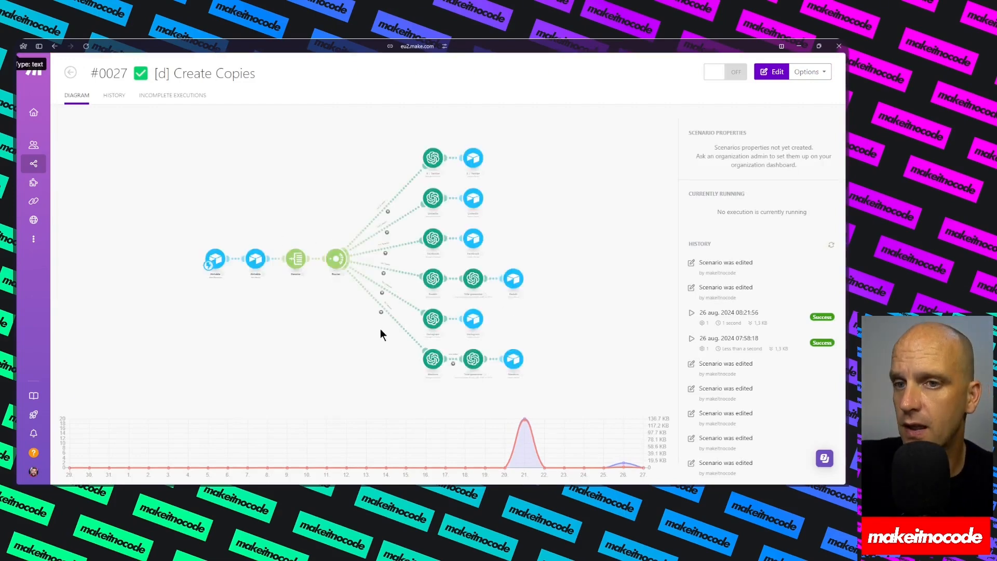
{"action": "left_click", "coordinate": [267, 348]}
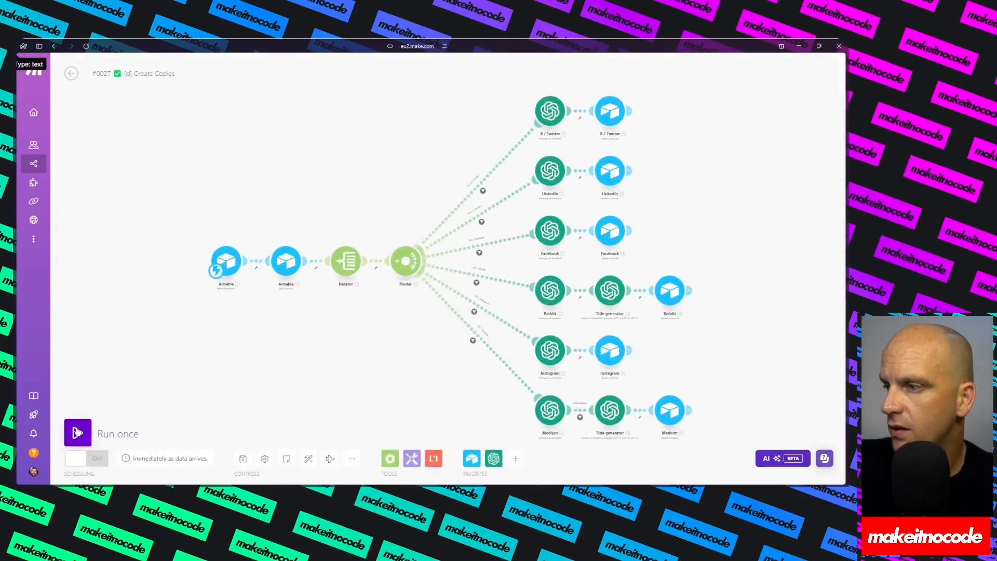
Step: Inspect the X / Twitter route's filter condition and start a single run of the "[d] Create Copies" scenario
{"action": "left_click", "coordinate": [483, 192]}
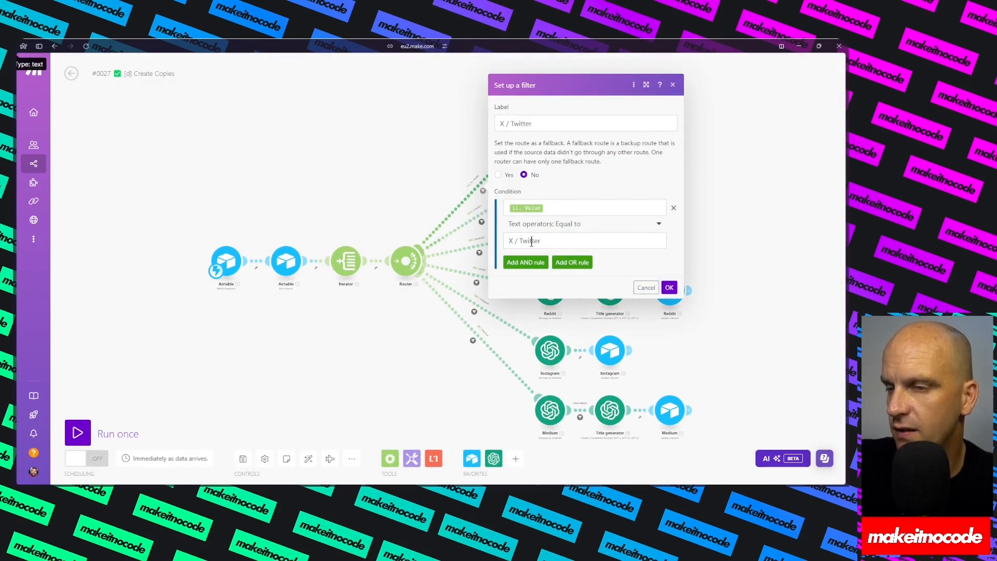
{"action": "left_click", "coordinate": [433, 173]}
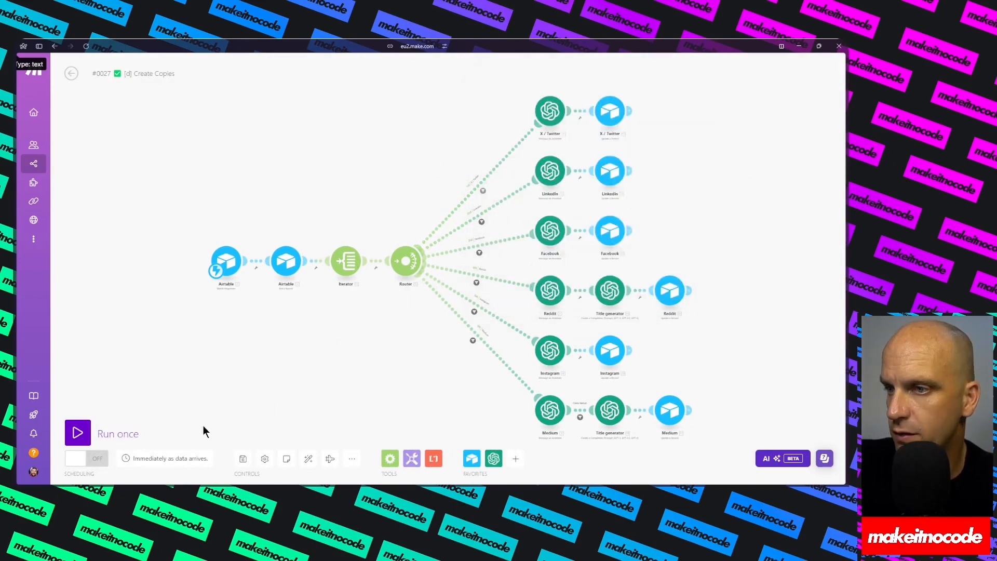
{"action": "left_click", "coordinate": [115, 423]}
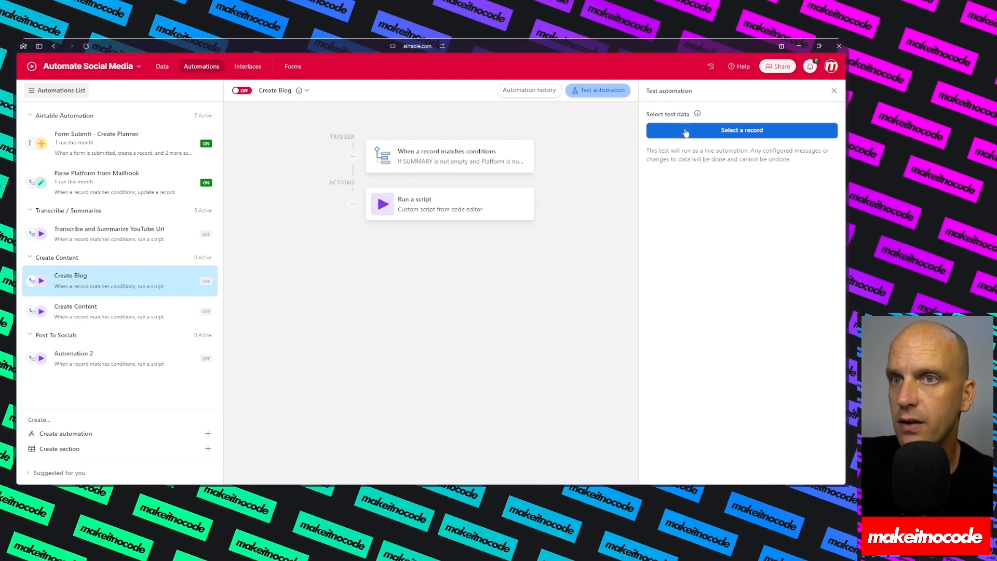
Step: Run Airtable's "Create Content" automation with the youtu.be record as test data and switch to Make to watch the scenario run
{"action": "left_click", "coordinate": [108, 308]}
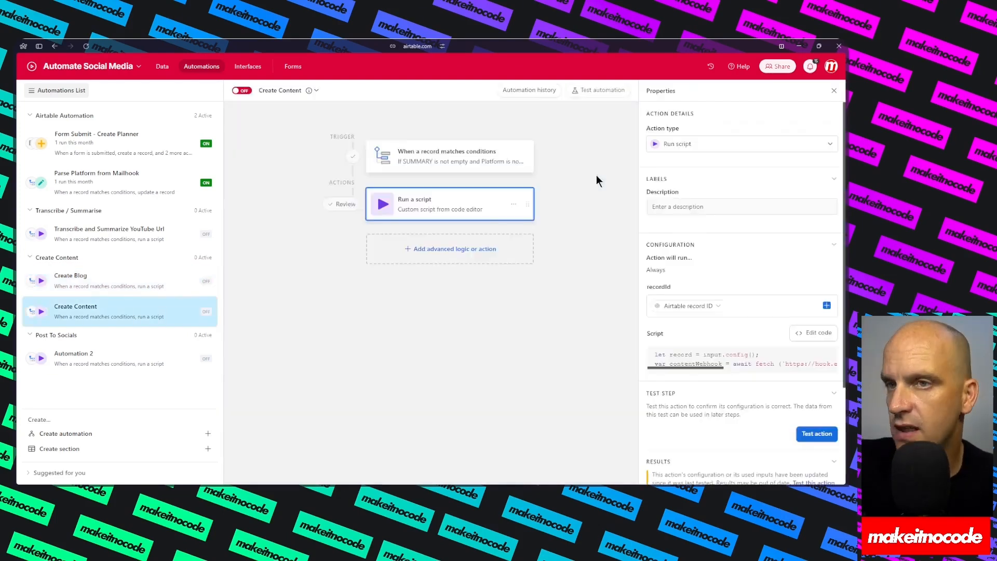
{"action": "left_click", "coordinate": [587, 96]}
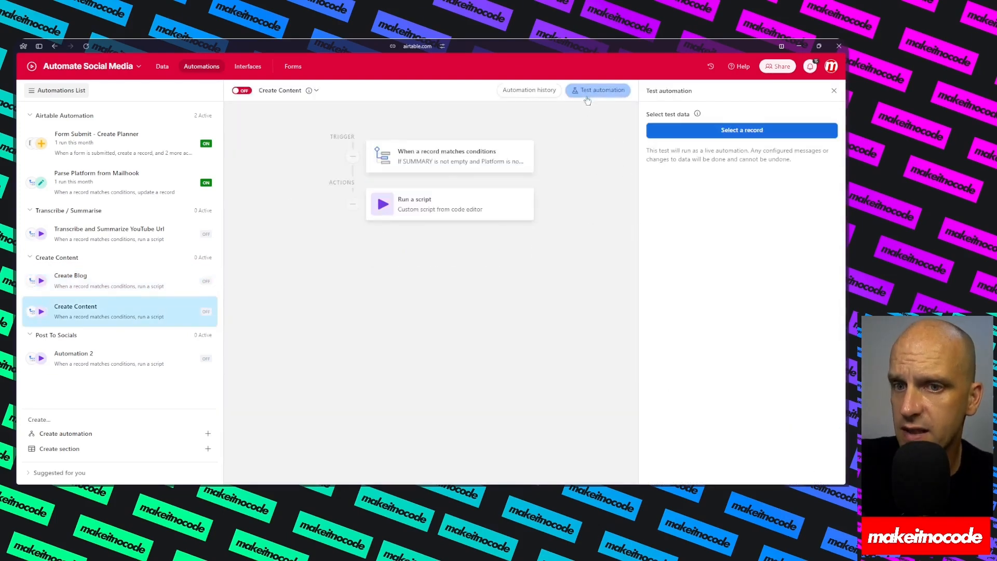
{"action": "left_click", "coordinate": [726, 132]}
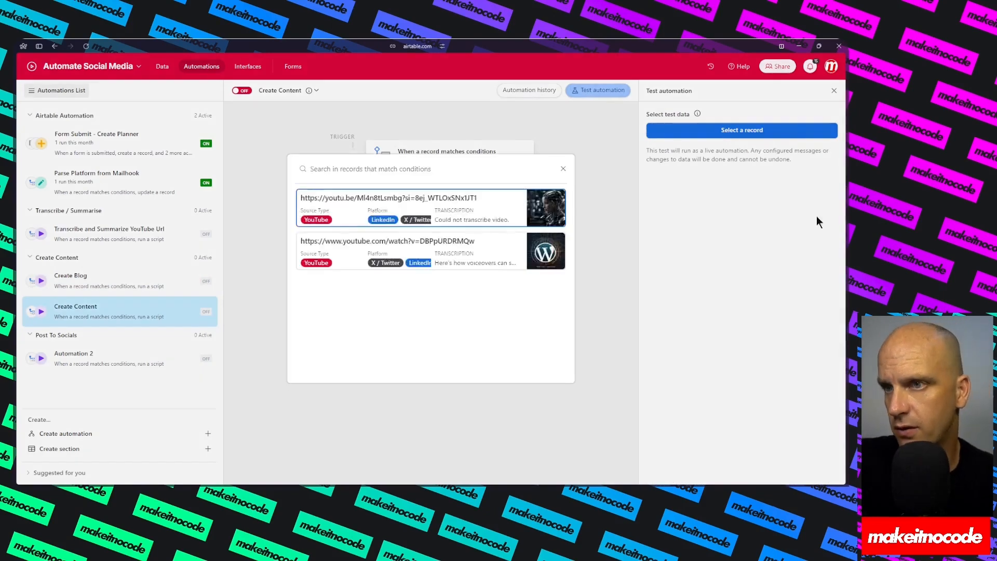
{"action": "left_click", "coordinate": [500, 207]}
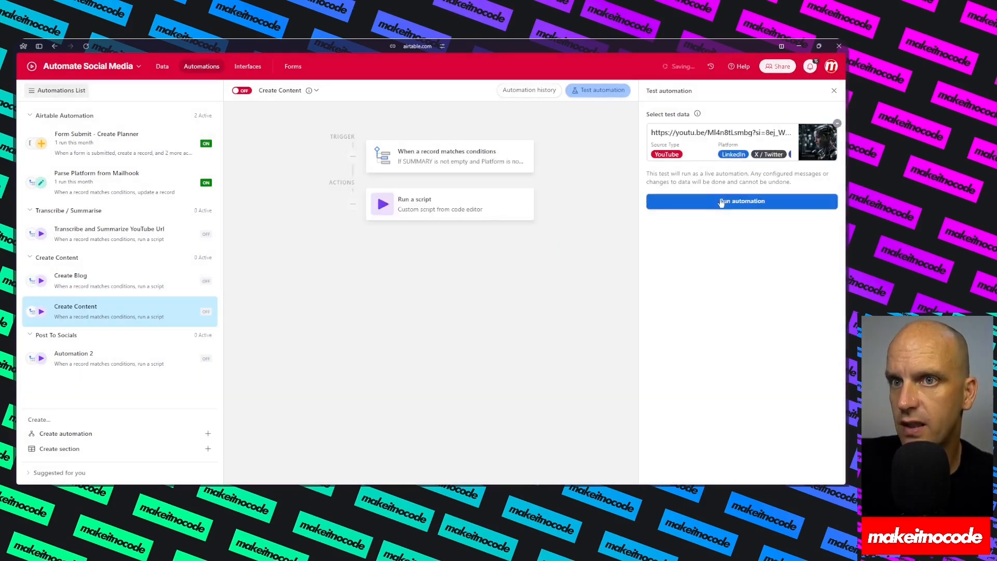
{"action": "left_click", "coordinate": [721, 203]}
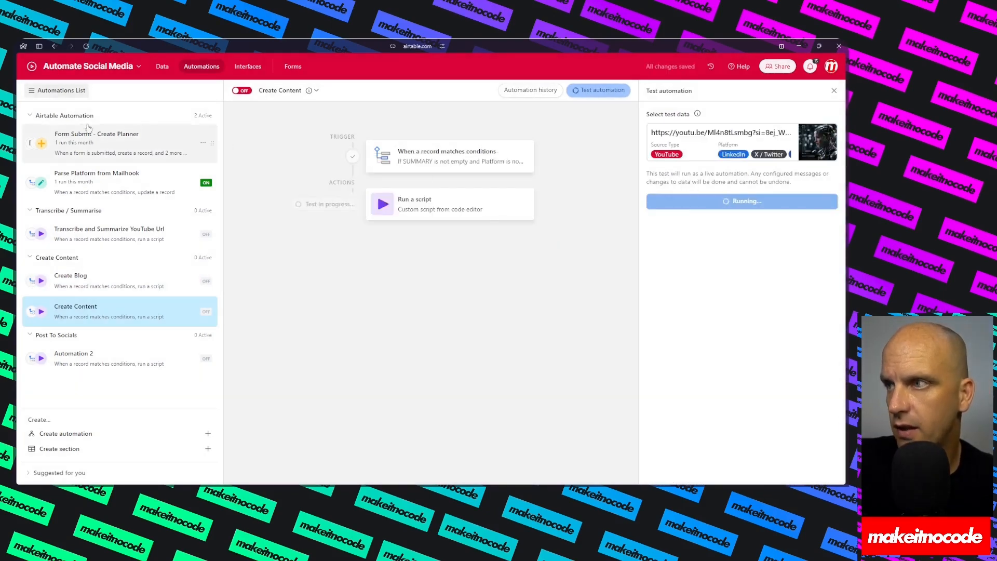
{"action": "mouse_move", "coordinate": [21, 130]}
{"action": "left_click", "coordinate": [55, 145]}
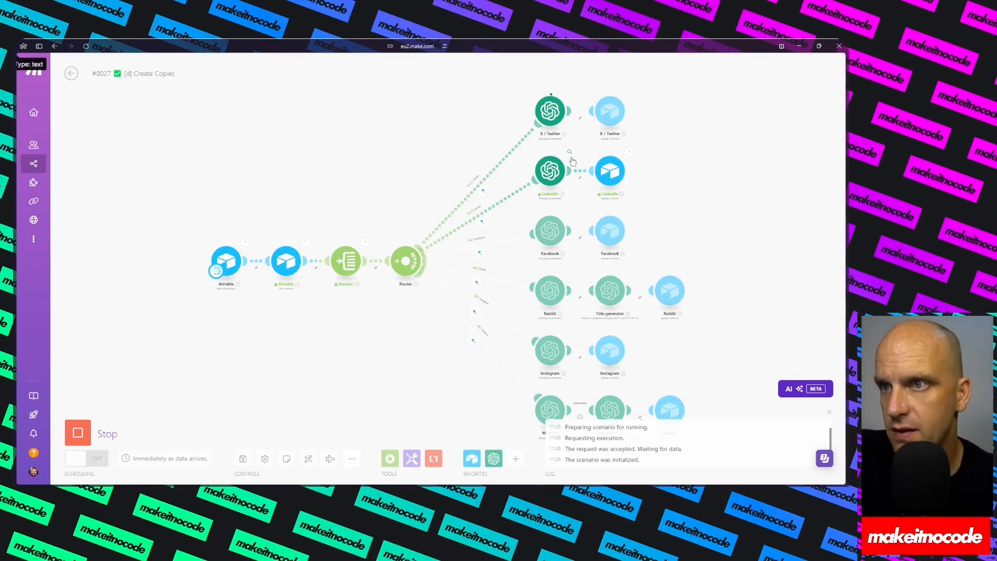
Step: Examine the LinkedIn OpenAI module's output bundle and read the generated post text
{"action": "left_click", "coordinate": [569, 152]}
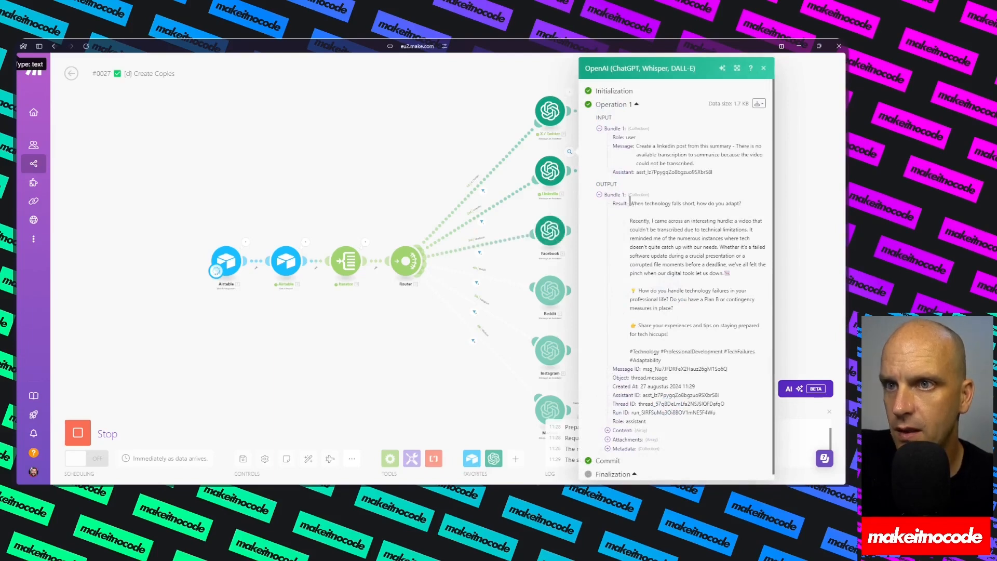
{"action": "left_click_drag", "start_coordinate": [630, 203], "coordinate": [683, 367]}
{"action": "left_click", "coordinate": [393, 382]}
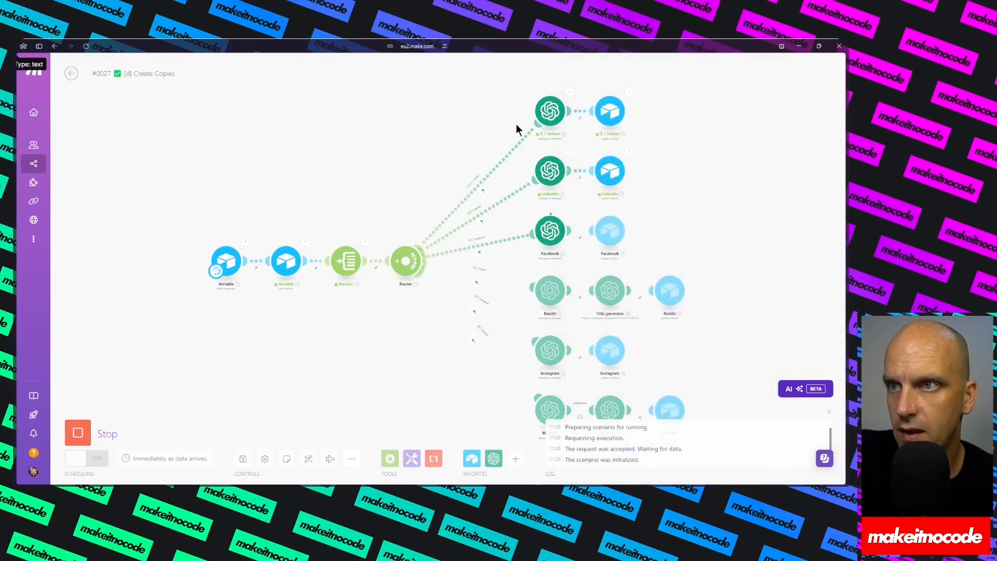
Step: Examine the X / Twitter OpenAI module's output bundle, read the generated tweet and watch the remaining platform routes run
{"action": "left_click", "coordinate": [570, 94]}
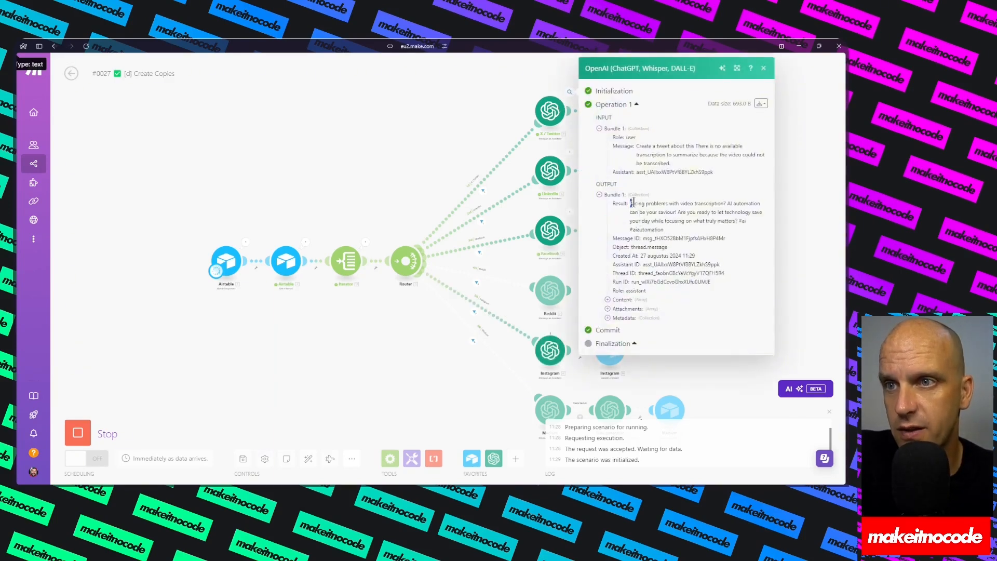
{"action": "left_click_drag", "start_coordinate": [631, 203], "coordinate": [692, 234]}
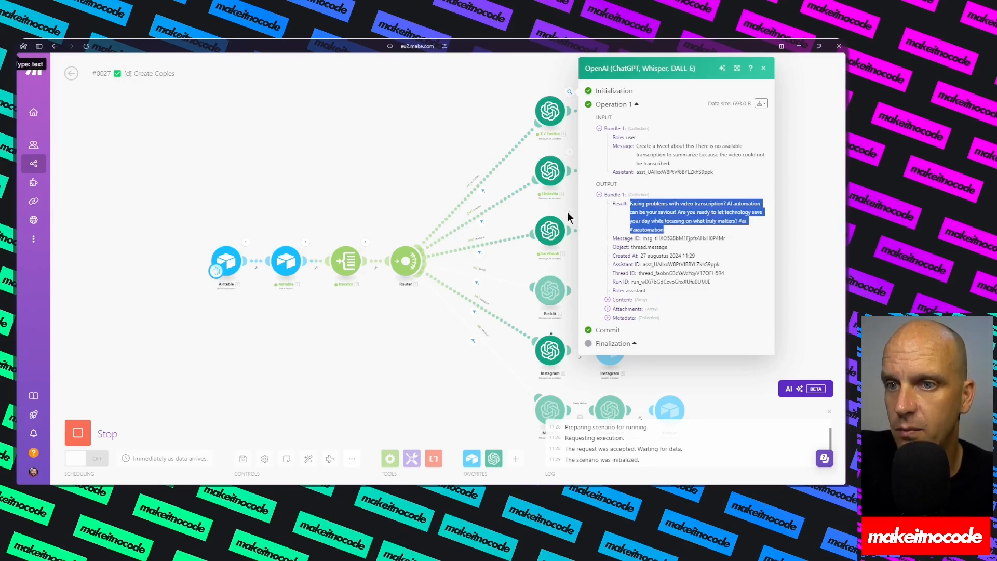
{"action": "left_click", "coordinate": [408, 162]}
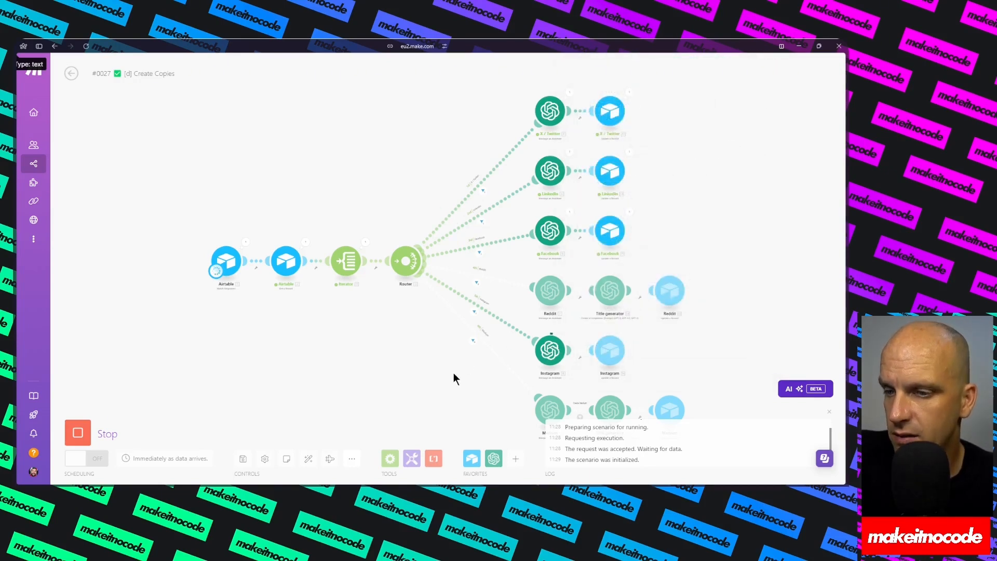
{"action": "left_click_drag", "start_coordinate": [453, 373], "coordinate": [443, 347]}
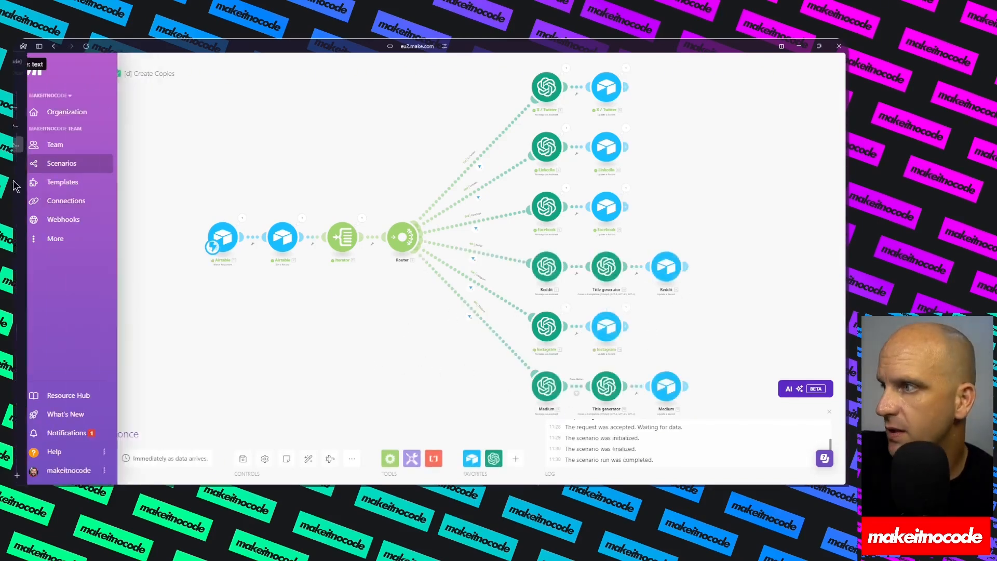
Step: Switch to Airtable's Planner table and review the youtu.be record's images, blog URL, platform copies and publication fields
{"action": "mouse_move", "coordinate": [16, 160]}
{"action": "left_click", "coordinate": [40, 125]}
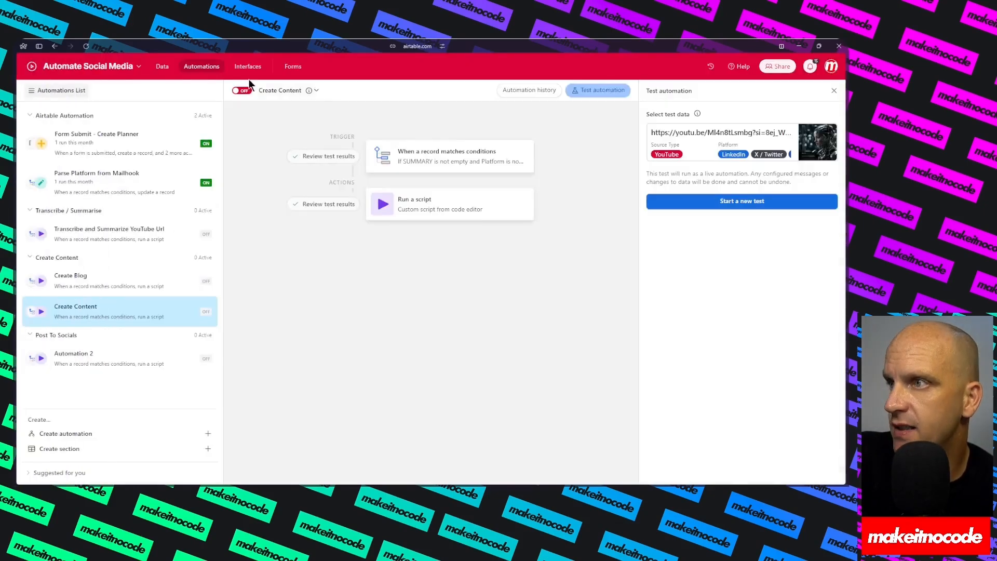
{"action": "left_click", "coordinate": [158, 67]}
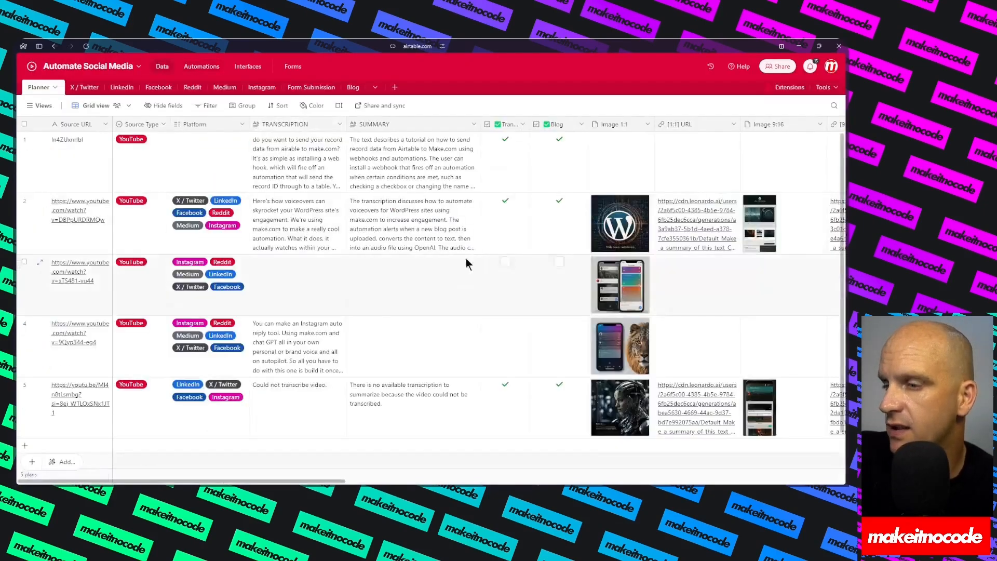
{"action": "scroll", "coordinate": [520, 372], "scroll_direction": "right", "scroll_amount": 6}
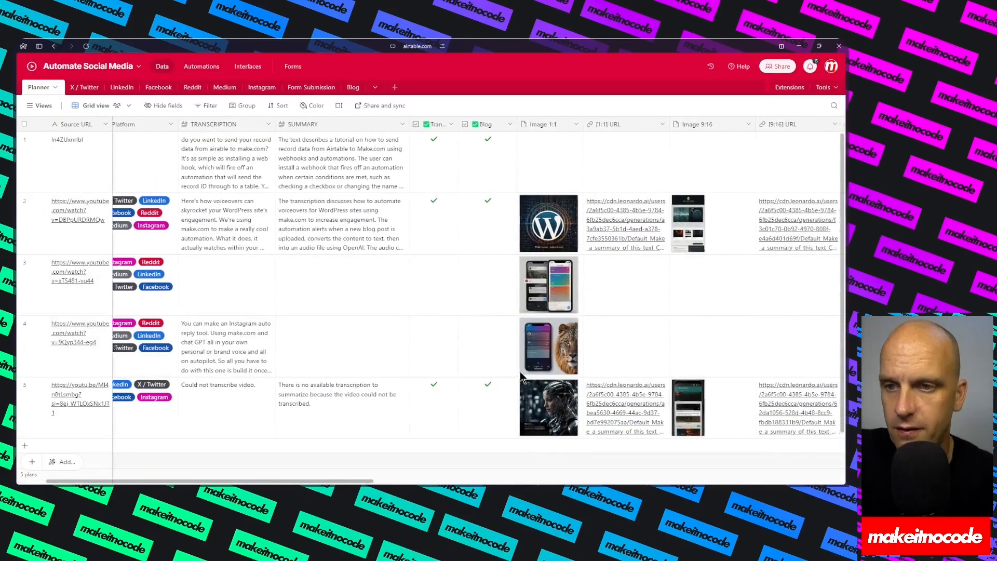
{"action": "scroll", "coordinate": [520, 372], "scroll_direction": "right", "scroll_amount": 3}
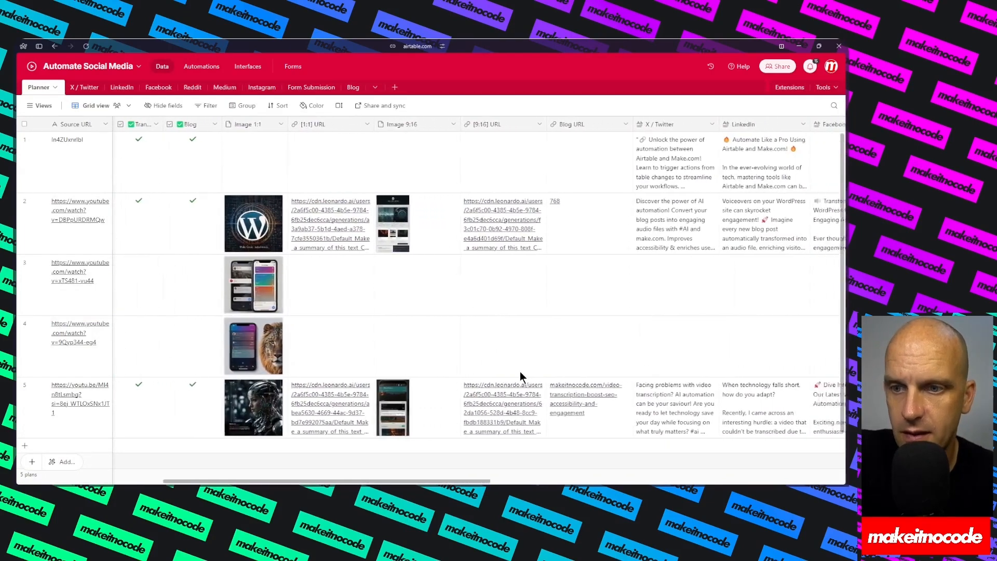
{"action": "scroll", "coordinate": [603, 399], "scroll_direction": "right", "scroll_amount": 2}
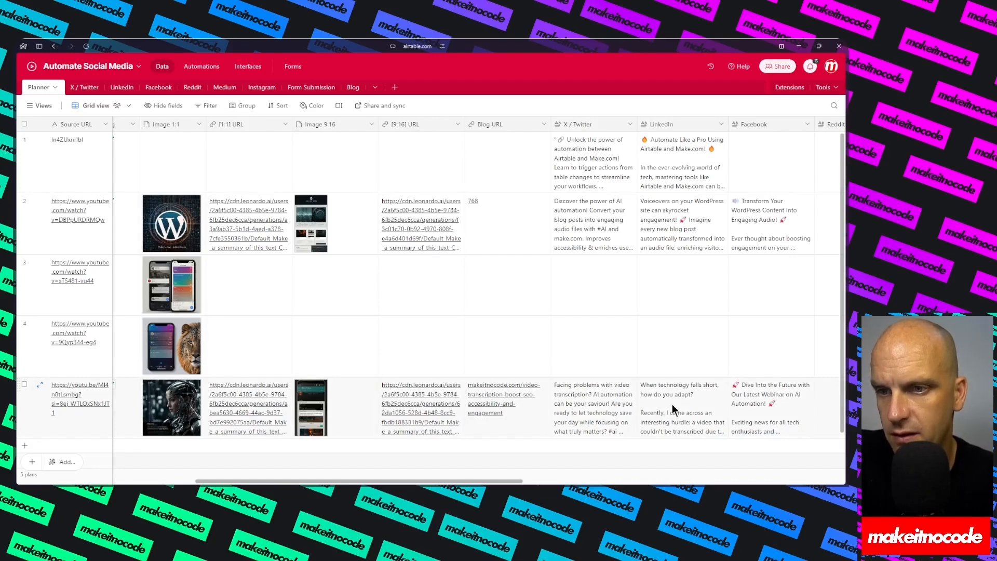
{"action": "scroll", "coordinate": [672, 404], "scroll_direction": "right", "scroll_amount": 3}
{"action": "scroll", "coordinate": [673, 404], "scroll_direction": "right", "scroll_amount": 5}
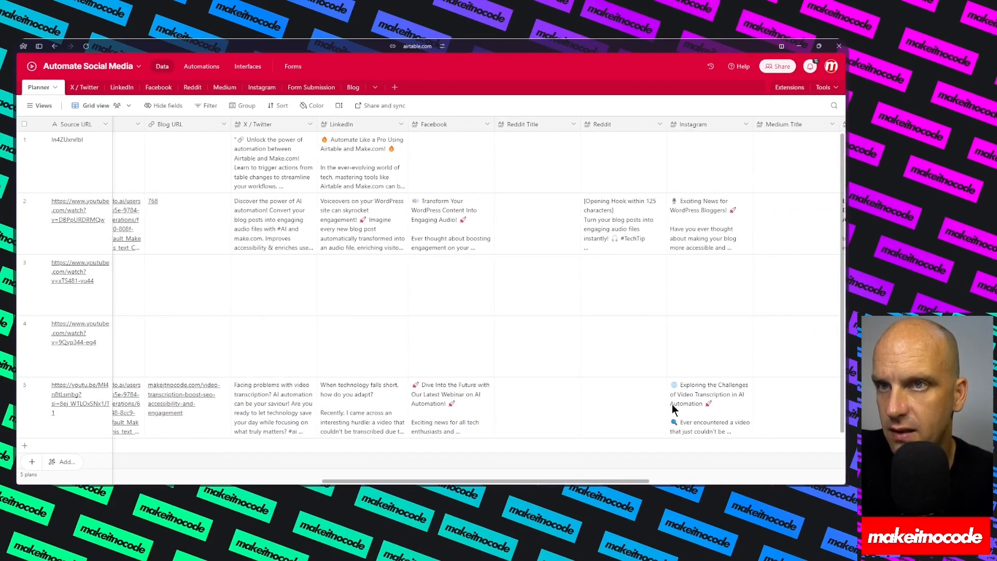
{"action": "scroll", "coordinate": [705, 407], "scroll_direction": "right", "scroll_amount": 1}
{"action": "scroll", "coordinate": [705, 407], "scroll_direction": "right", "scroll_amount": 6}
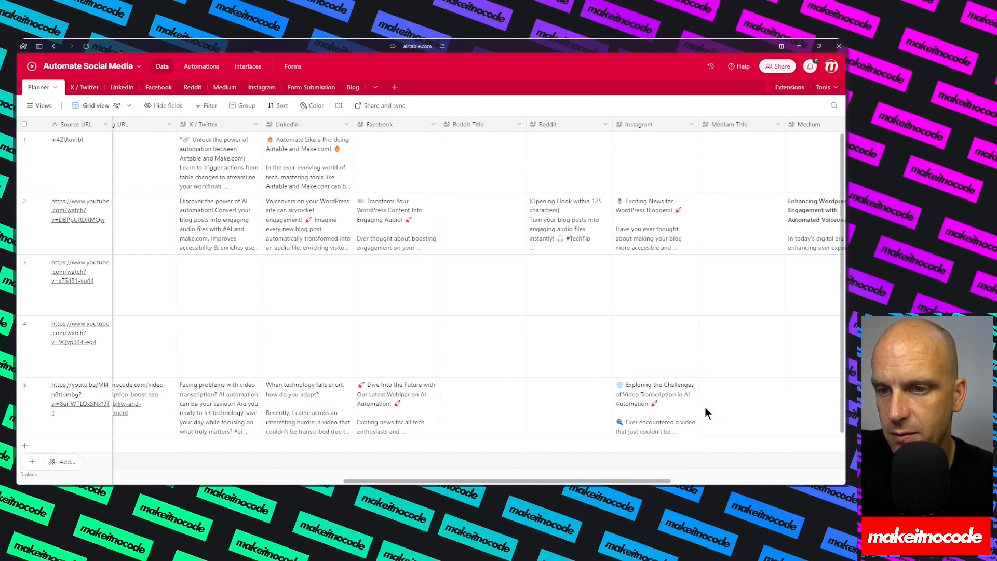
{"action": "scroll", "coordinate": [705, 407], "scroll_direction": "right", "scroll_amount": 4}
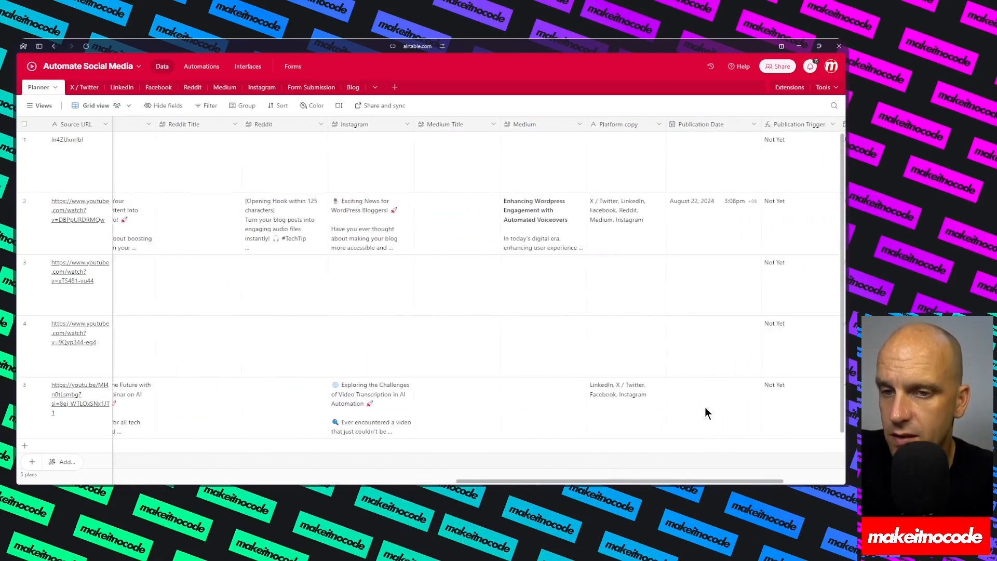
{"action": "scroll", "coordinate": [706, 413], "scroll_direction": "right", "scroll_amount": 1}
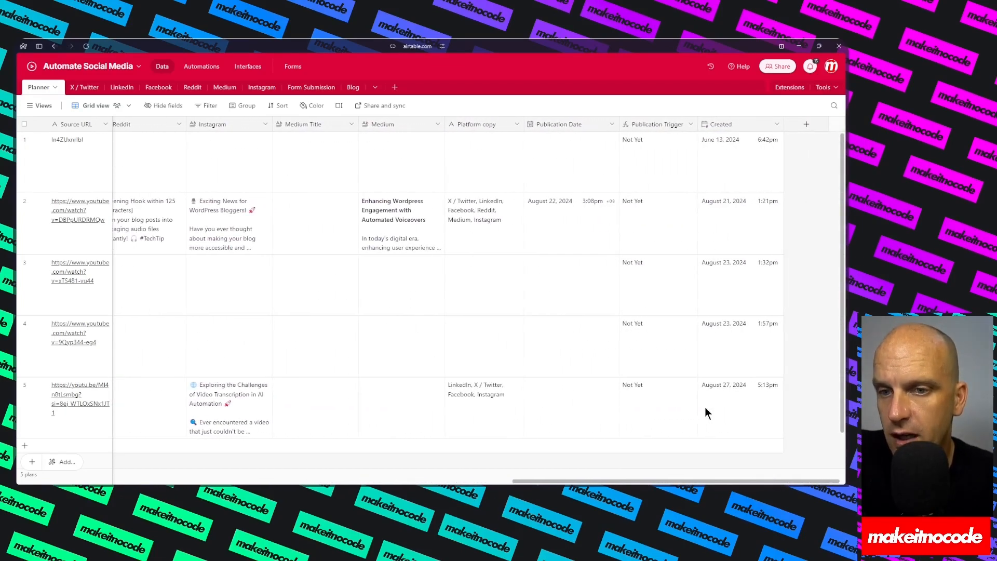
Step: Set the youtu.be record's Publication Date to today, August 27, 2024, at 5:30pm
{"action": "left_click", "coordinate": [767, 392]}
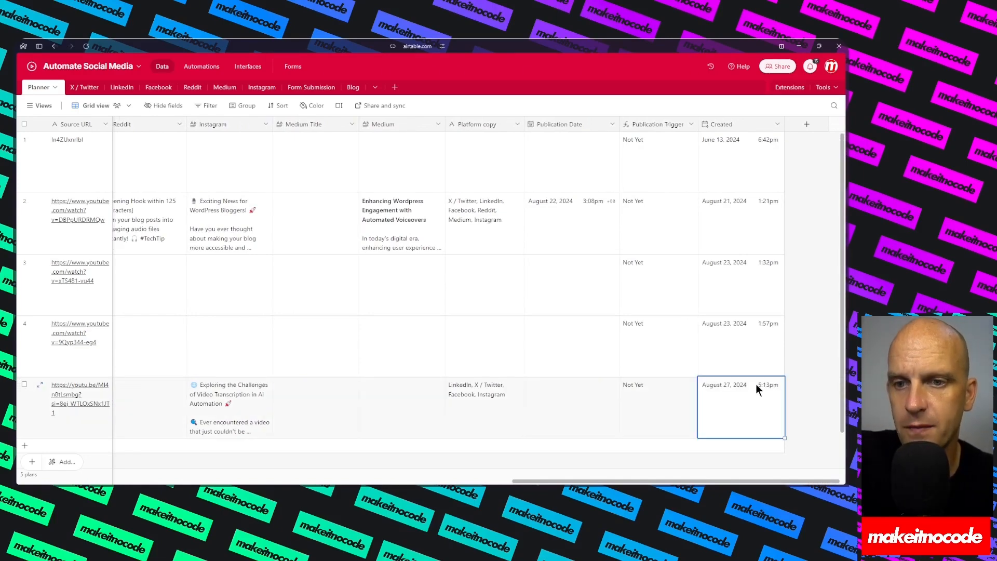
{"action": "left_click", "coordinate": [756, 384]}
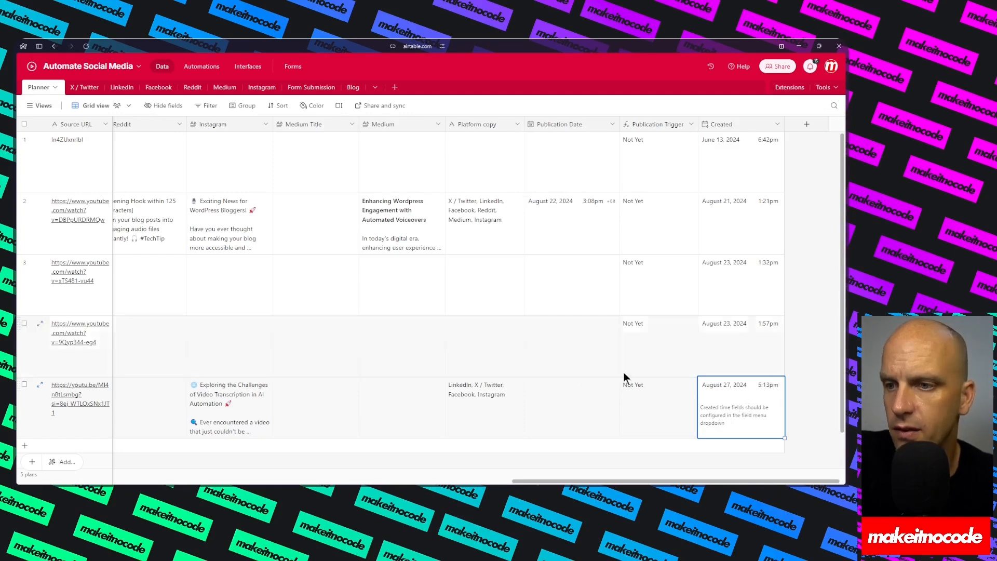
{"action": "left_click", "coordinate": [552, 396]}
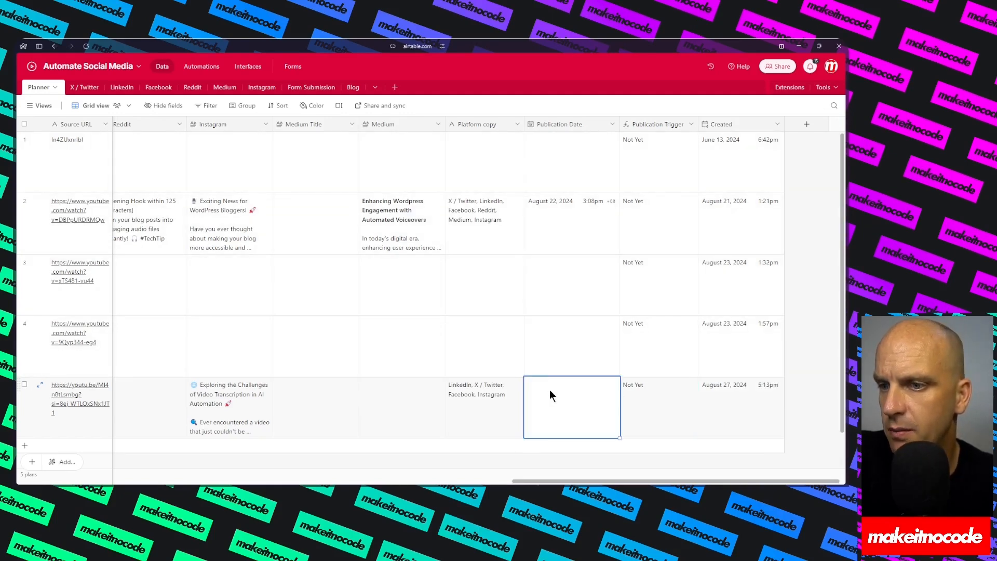
{"action": "left_click", "coordinate": [553, 398]}
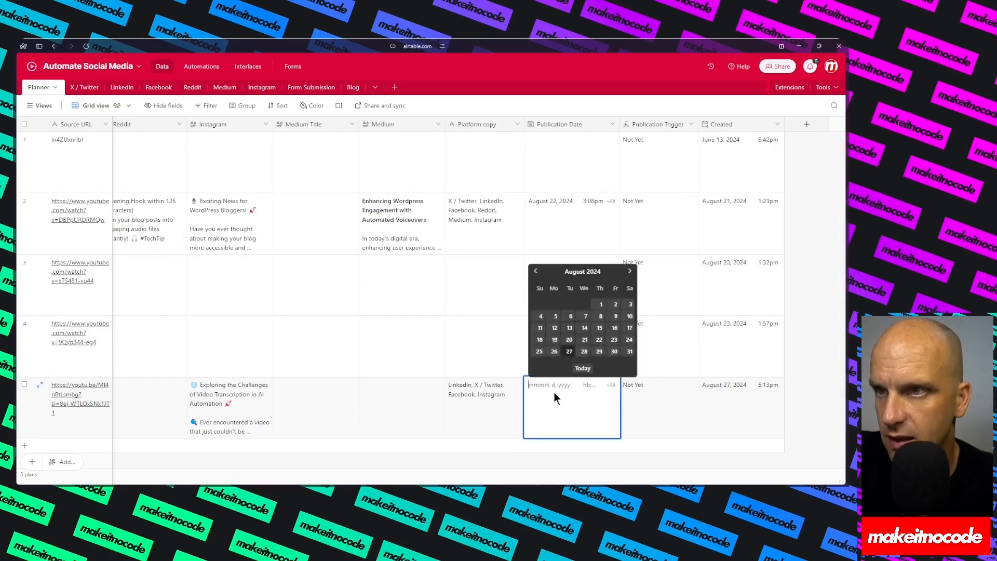
{"action": "left_click", "coordinate": [584, 369]}
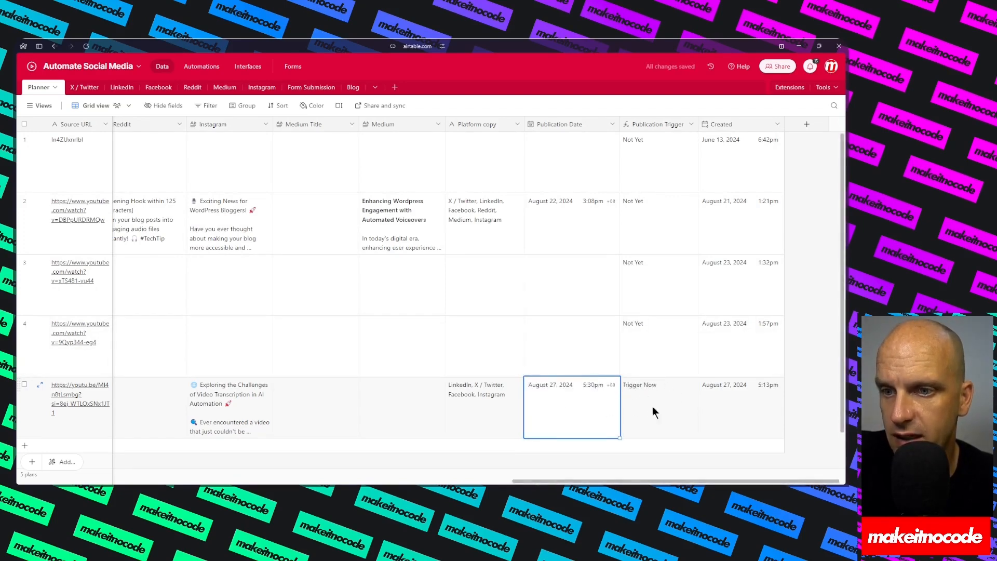
Step: Examine the Publication Trigger field's formula and save the field without edits
{"action": "left_click", "coordinate": [682, 124]}
{"action": "left_click", "coordinate": [691, 124]}
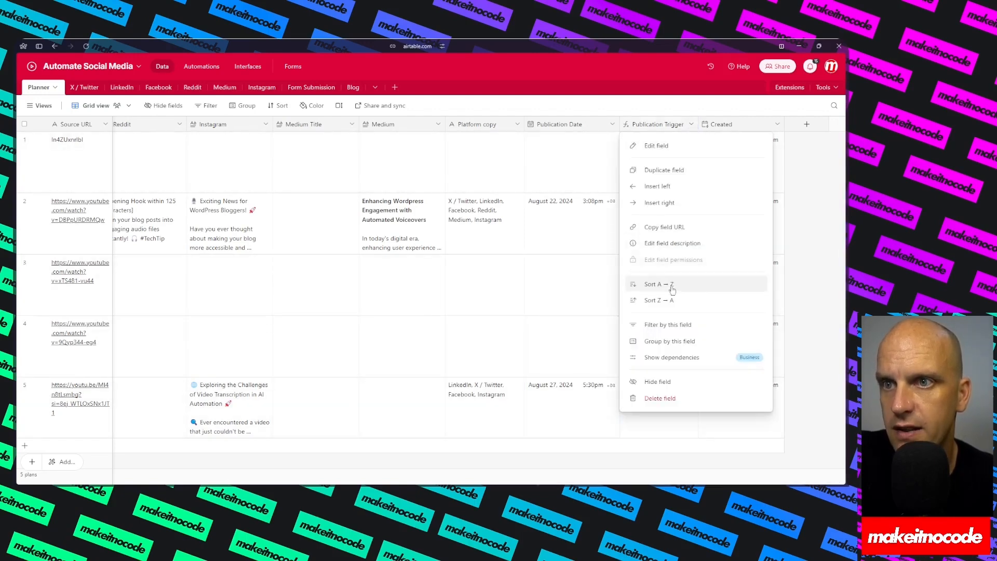
{"action": "left_click", "coordinate": [658, 148]}
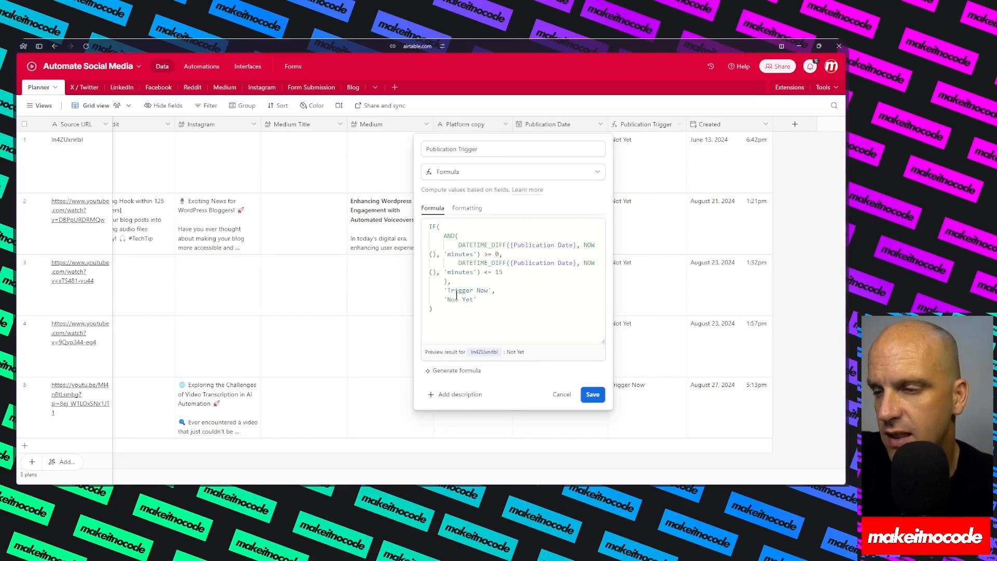
{"action": "left_click", "coordinate": [593, 395]}
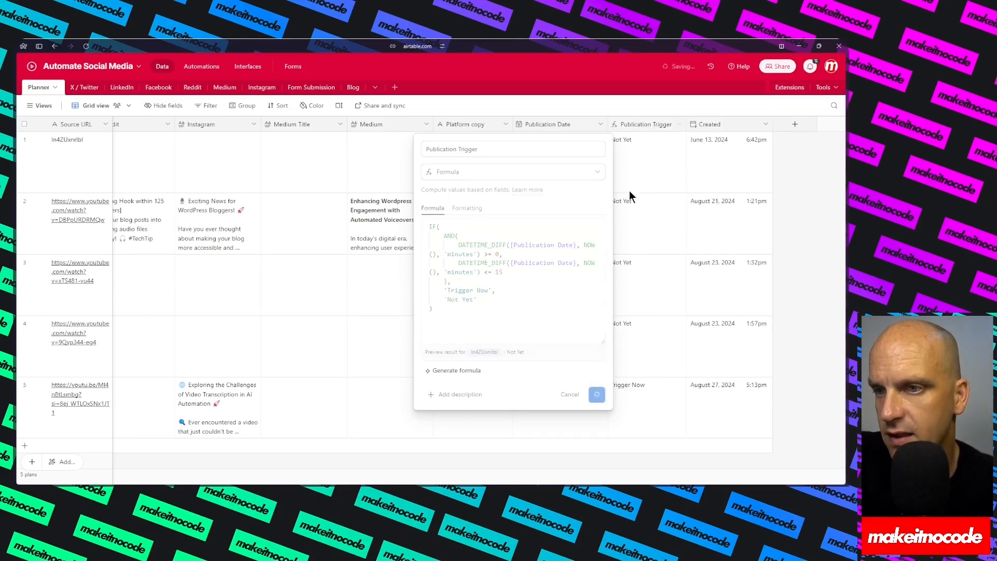
Step: Open Automation 2 under Post To Socials and choose the youtu.be record as its test data
{"action": "left_click", "coordinate": [199, 67]}
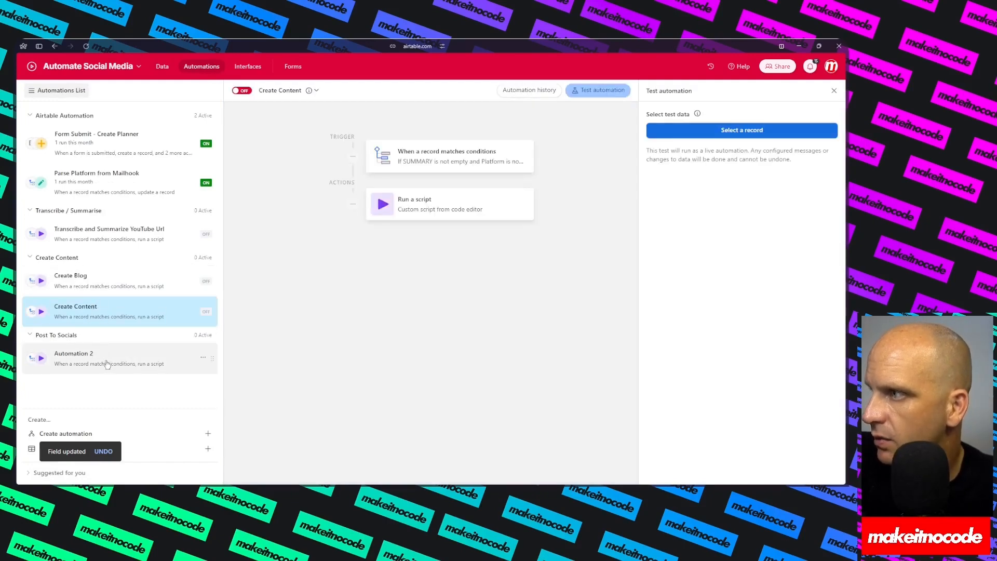
{"action": "left_click", "coordinate": [105, 363]}
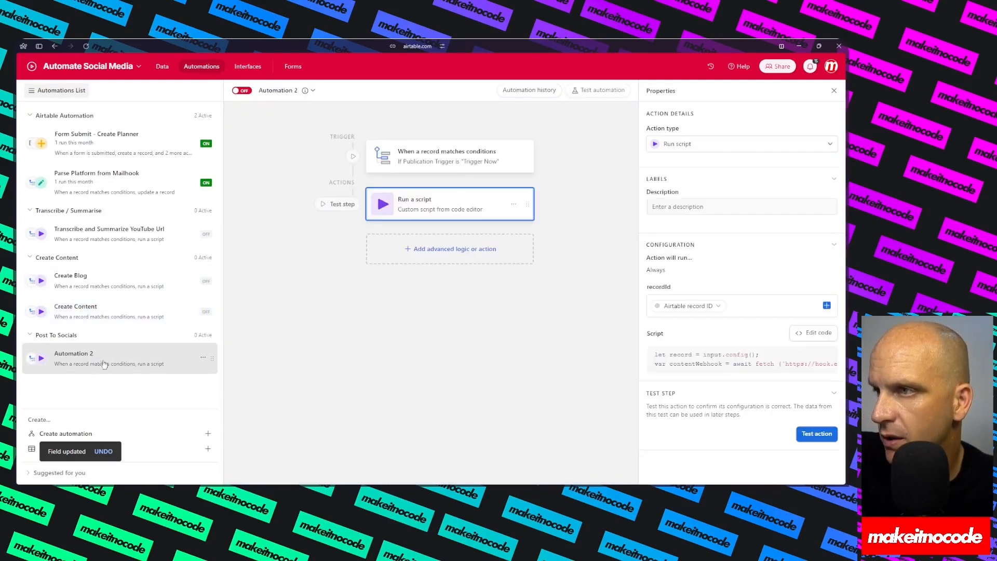
{"action": "left_click", "coordinate": [601, 91]}
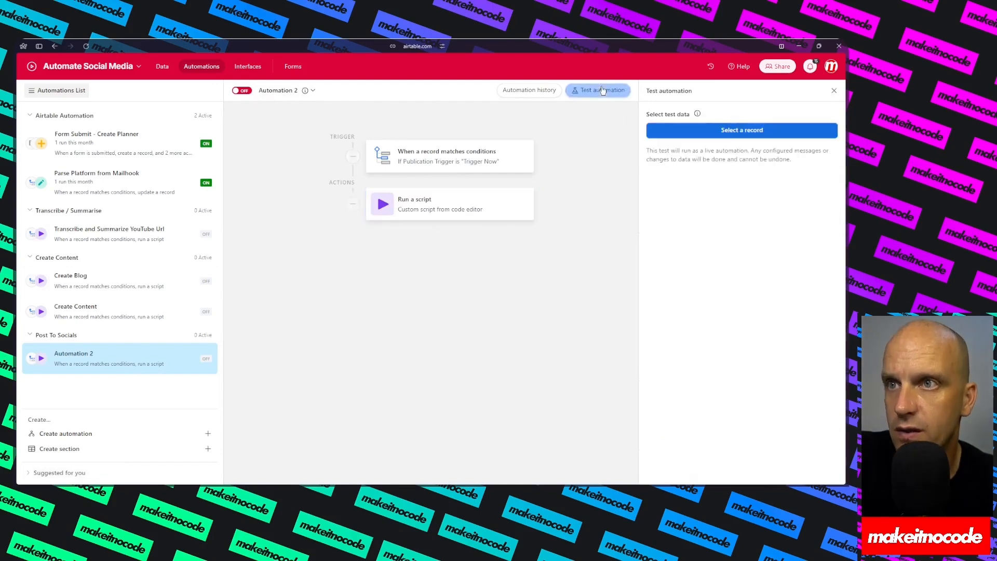
{"action": "left_click", "coordinate": [732, 130]}
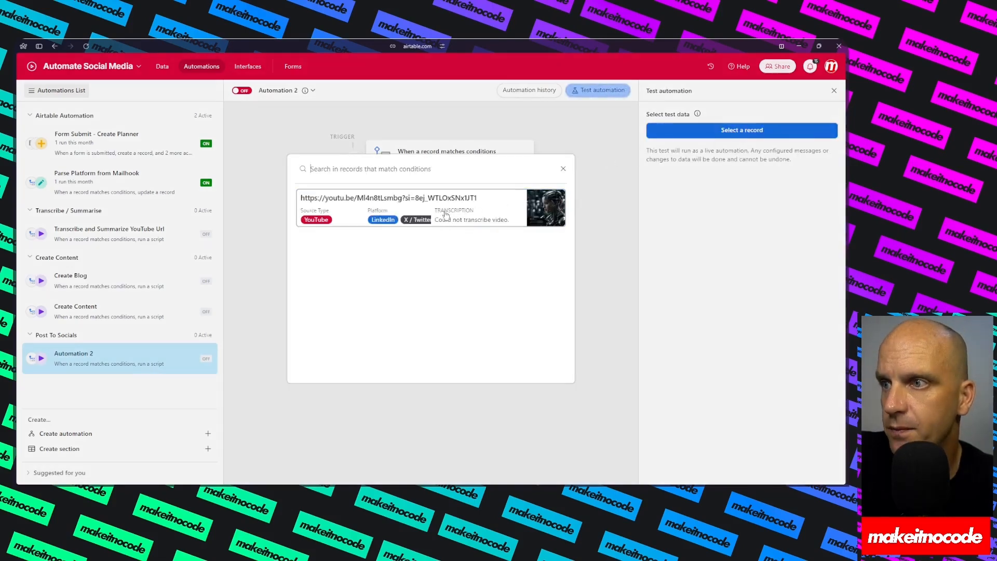
{"action": "left_click", "coordinate": [446, 215]}
Step: Switch to Make, open the "[e] Post Scheduler" scenario and start a single run
{"action": "mouse_move", "coordinate": [10, 140]}
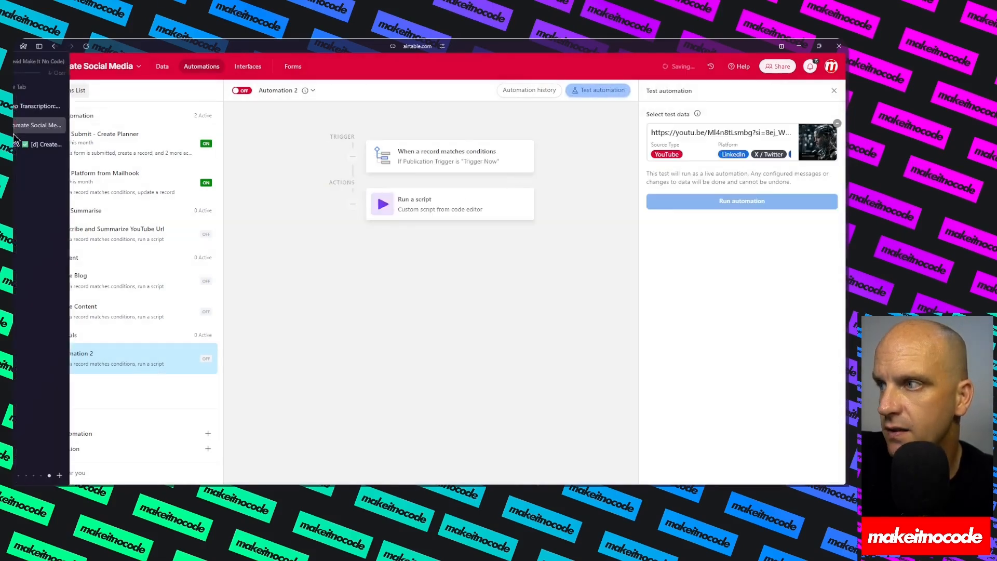
{"action": "left_click", "coordinate": [41, 143]}
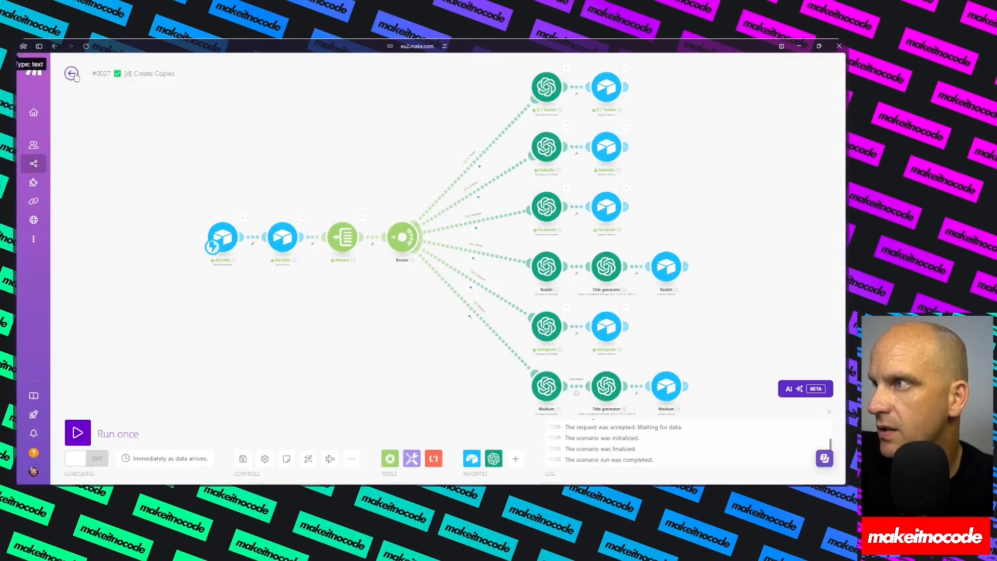
{"action": "left_click", "coordinate": [72, 74]}
{"action": "left_click", "coordinate": [153, 143]}
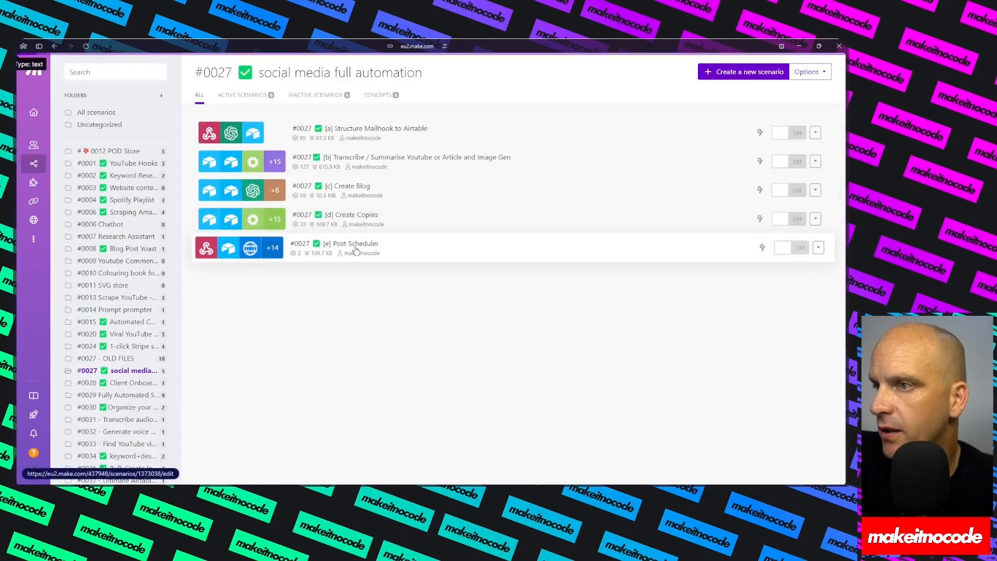
{"action": "left_click", "coordinate": [357, 244]}
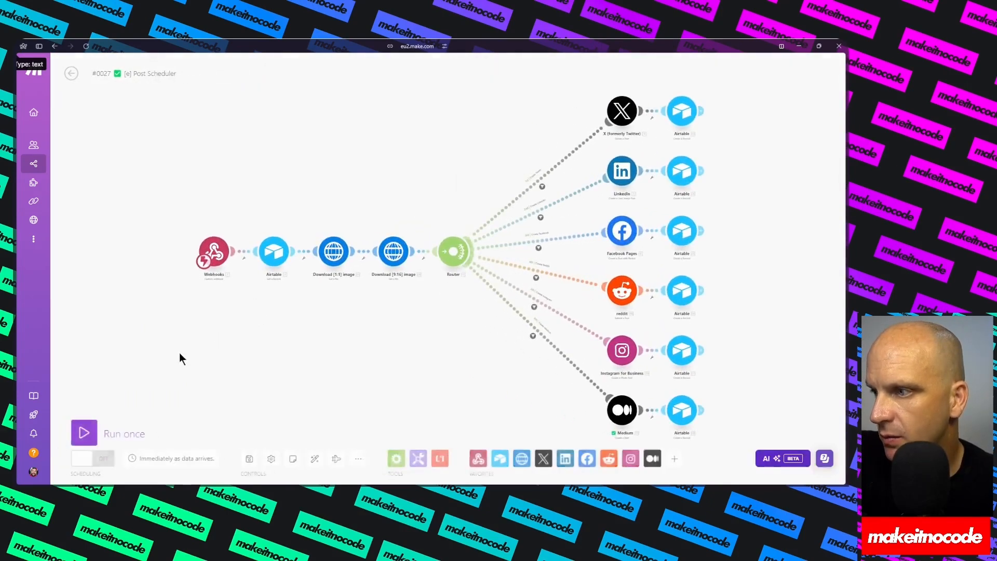
{"action": "left_click", "coordinate": [82, 431]}
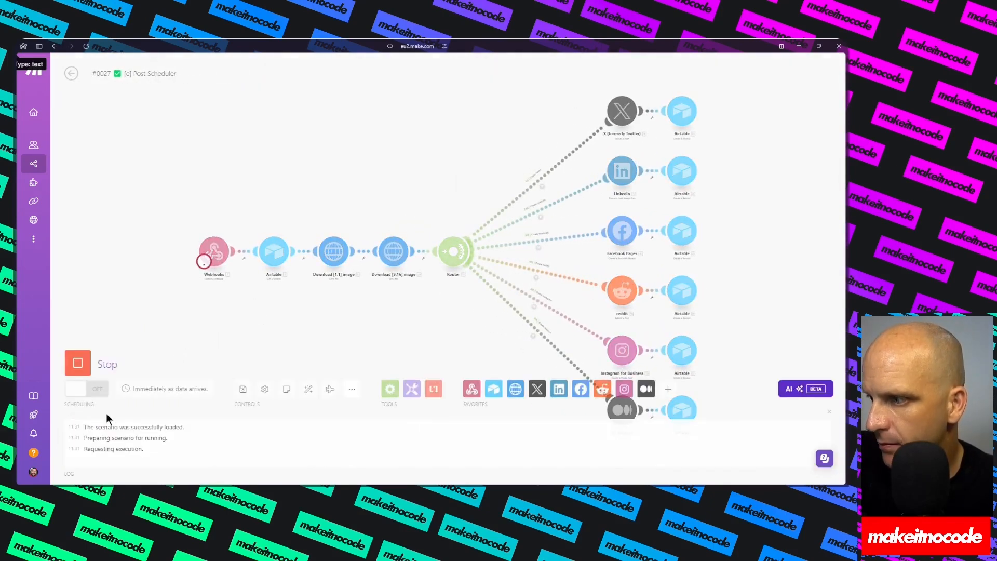
Step: Run Airtable's Automation 2 on the selected test record and watch the Post Scheduler scenario's platform routes run in Make
{"action": "mouse_move", "coordinate": [18, 156]}
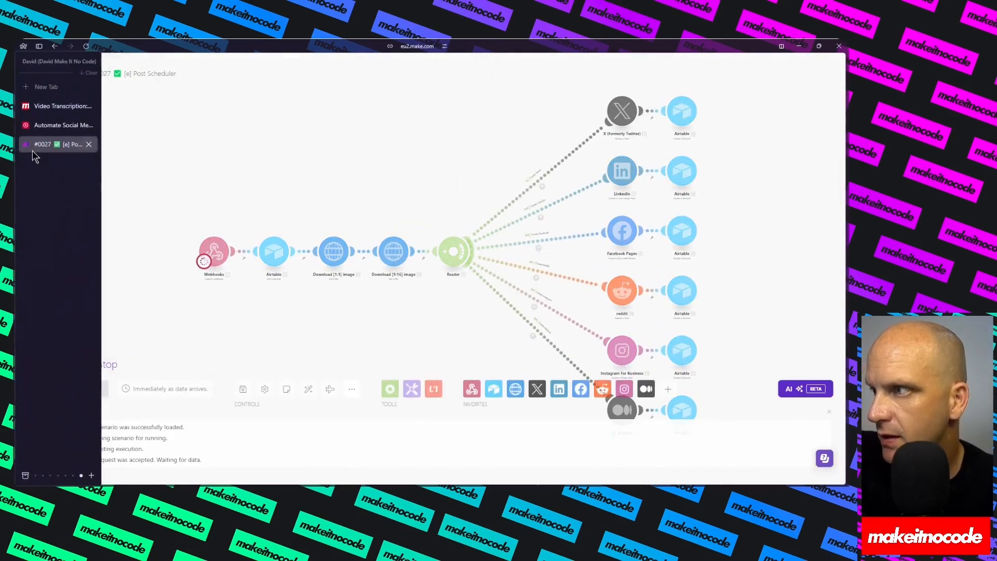
{"action": "left_click", "coordinate": [42, 126]}
{"action": "left_click", "coordinate": [719, 199]}
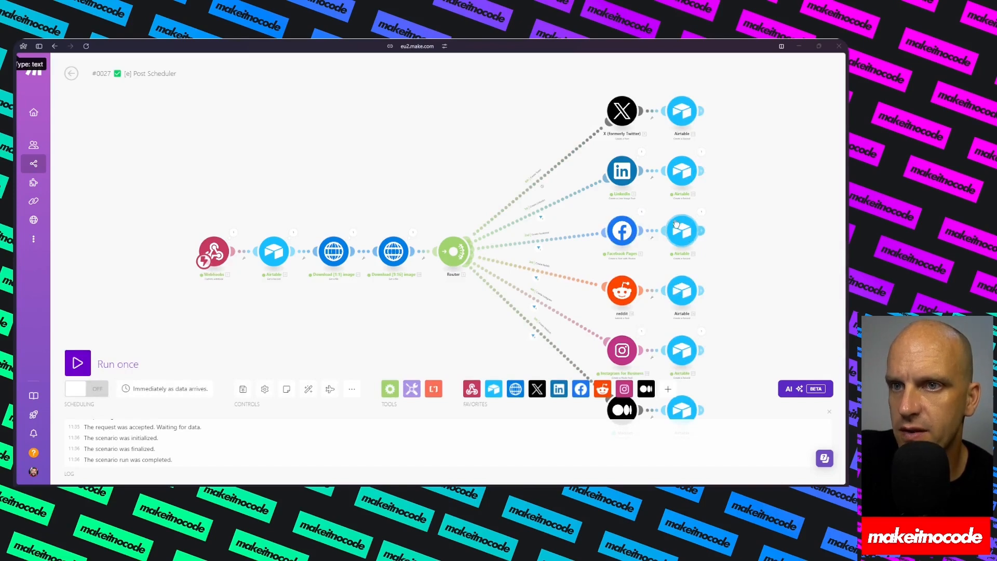
{"action": "left_click", "coordinate": [690, 238]}
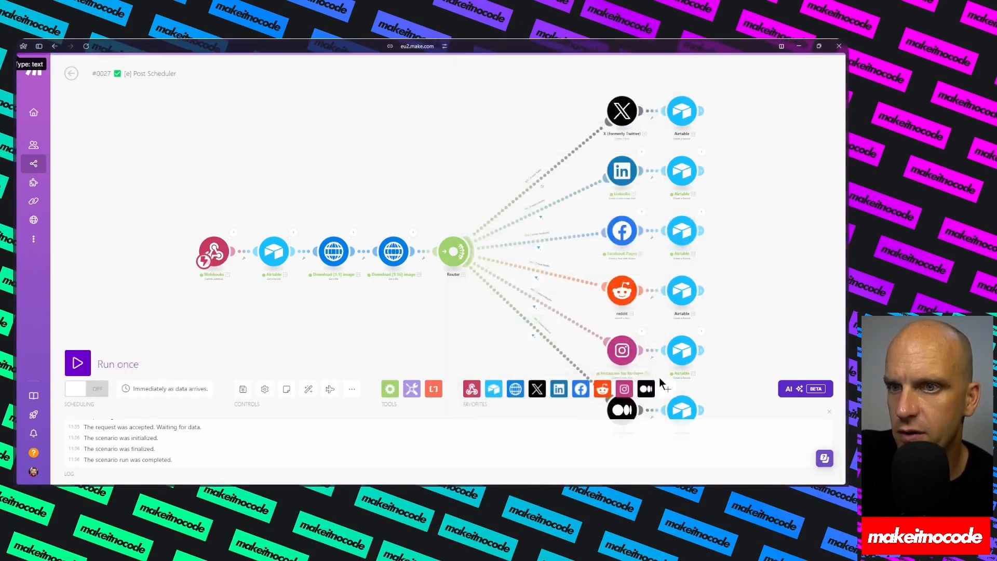
{"action": "left_click", "coordinate": [650, 435]}
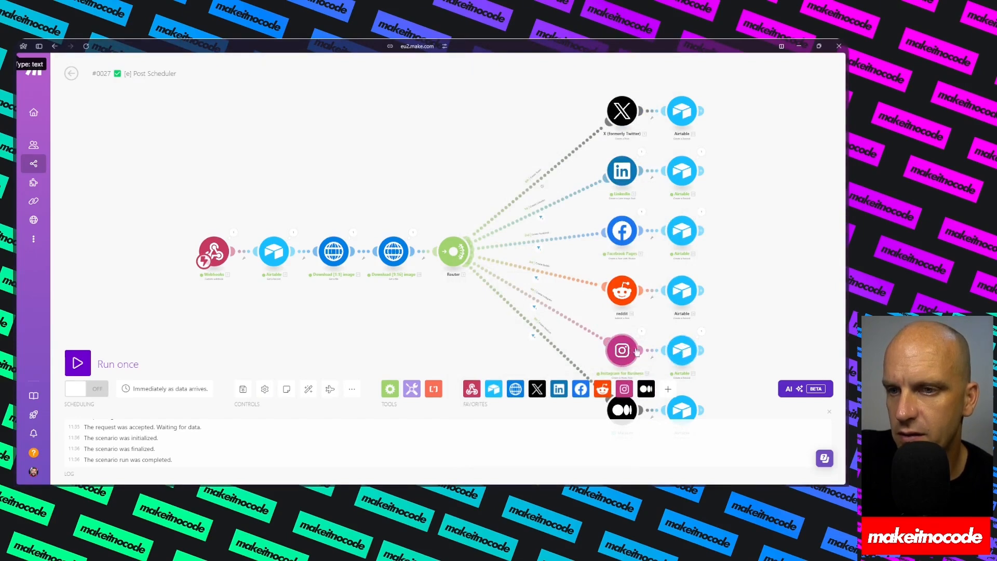
Step: Return to Airtable's data and check the X / Twitter, LinkedIn and Facebook tables for records of the published posts
{"action": "mouse_move", "coordinate": [26, 146]}
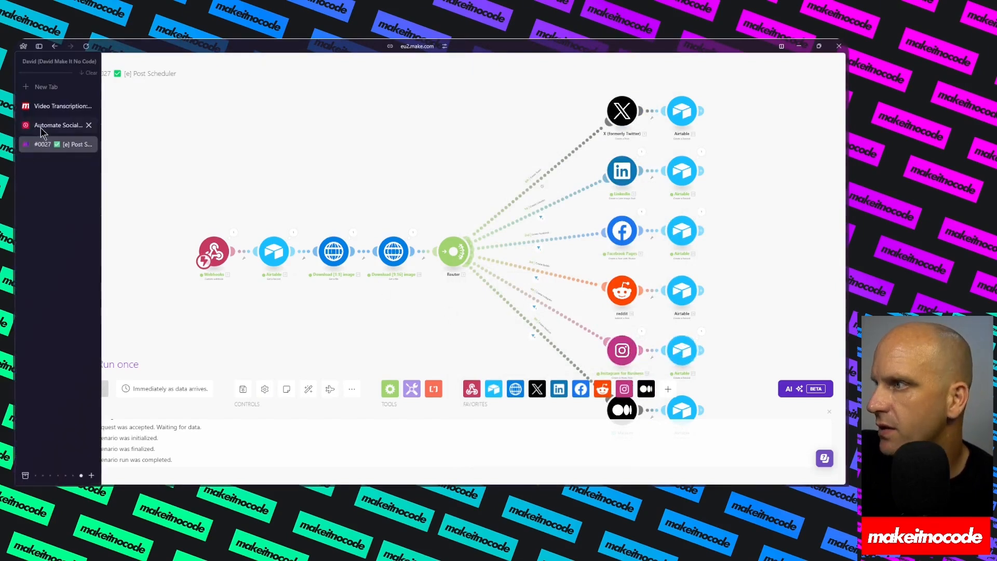
{"action": "left_click", "coordinate": [41, 125]}
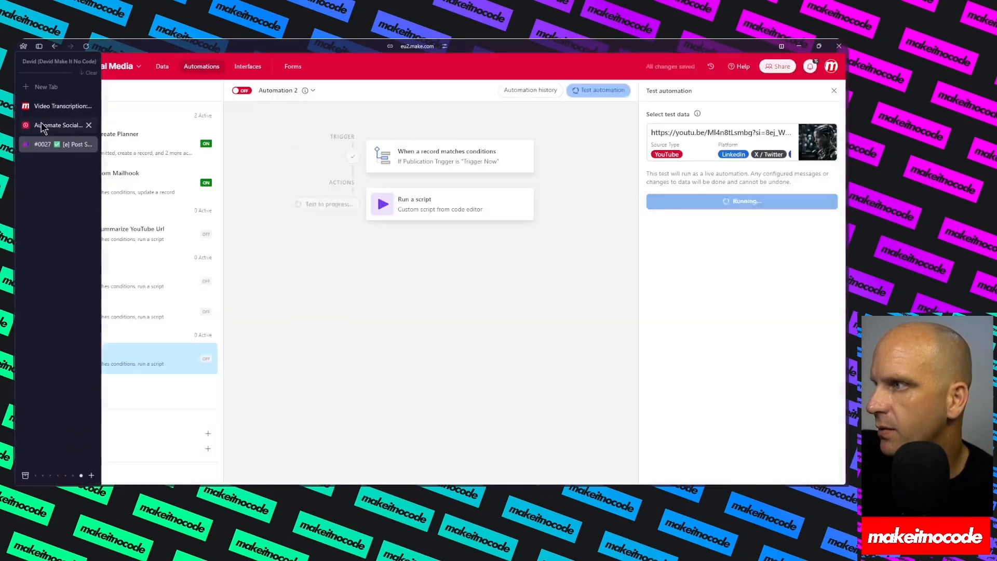
{"action": "left_click", "coordinate": [162, 67]}
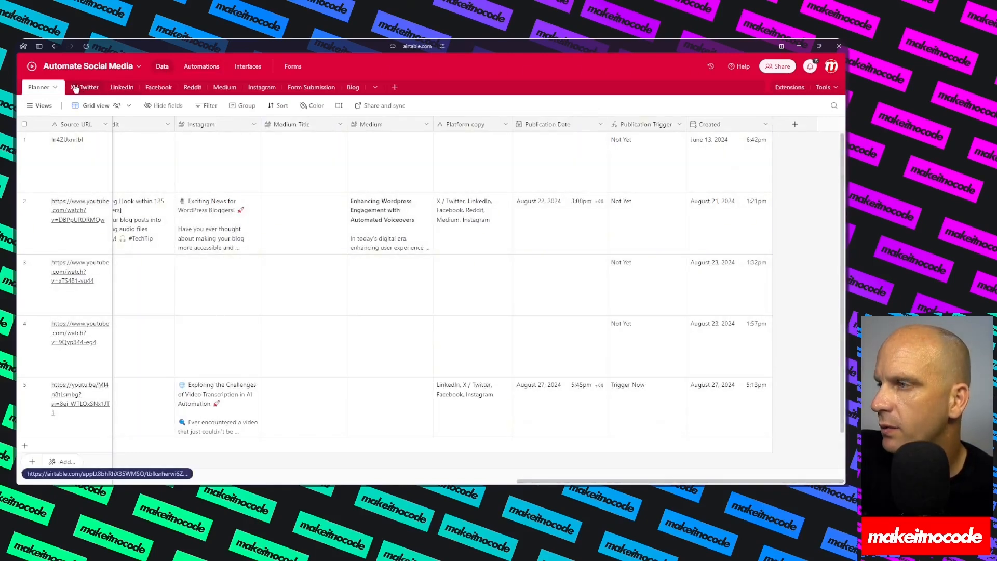
{"action": "left_click", "coordinate": [89, 89]}
{"action": "left_click", "coordinate": [116, 88]}
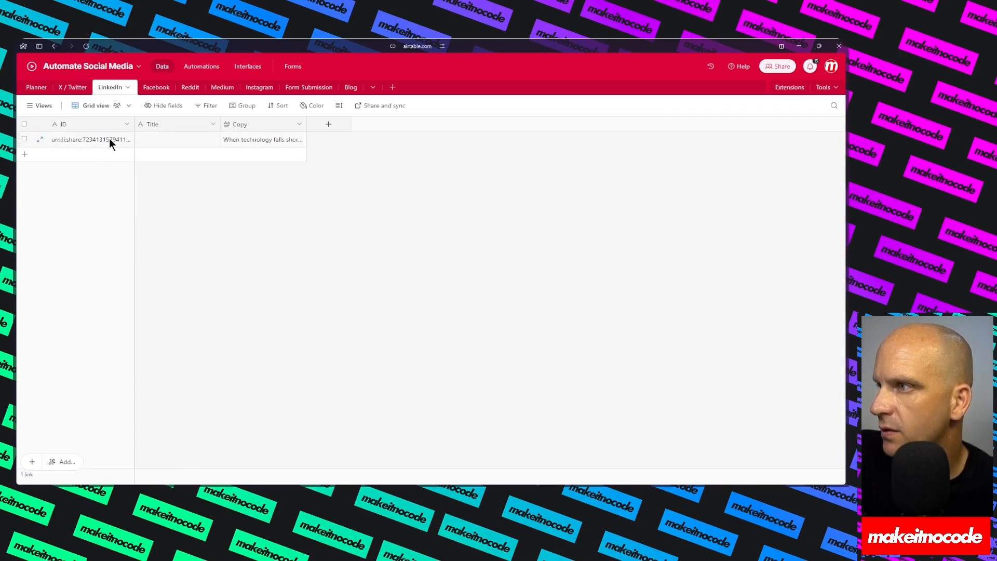
{"action": "left_click", "coordinate": [158, 89]}
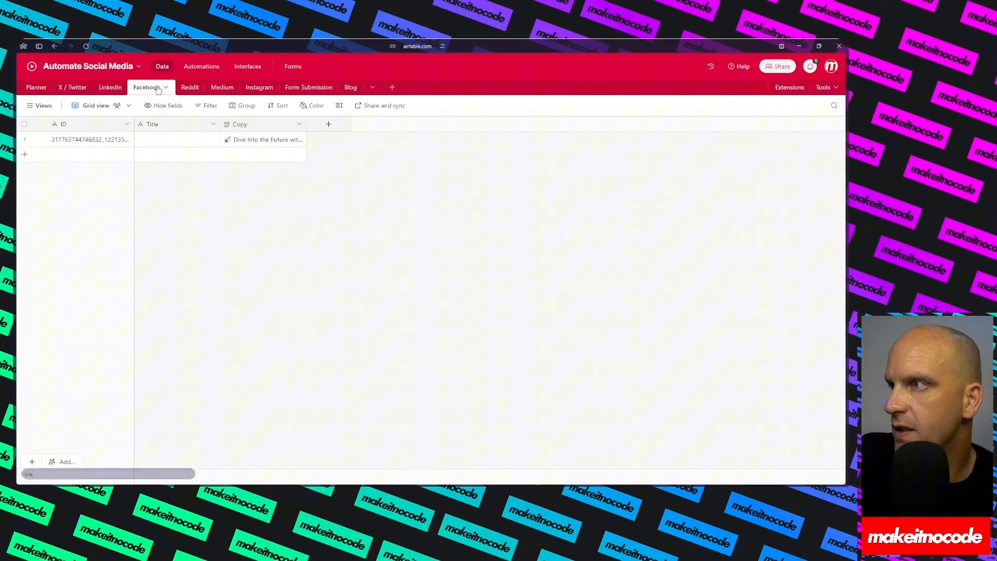
Step: Check the Instagram table for the record of the published post
{"action": "left_click", "coordinate": [250, 88]}
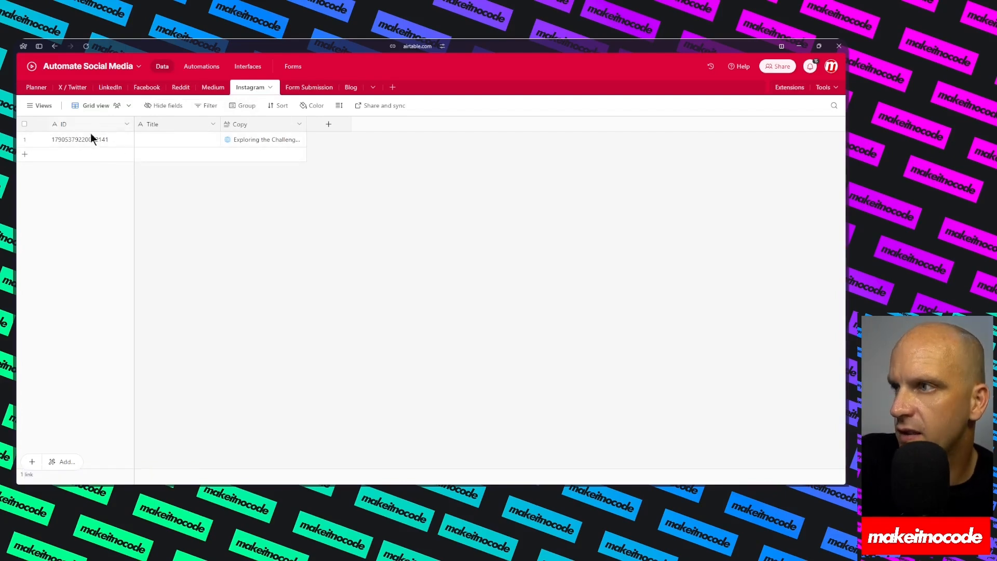
Step: Switch to Make, save the changes to the "[e] Post Scheduler" scenario and reopen it for editing
{"action": "mouse_move", "coordinate": [56, 171]}
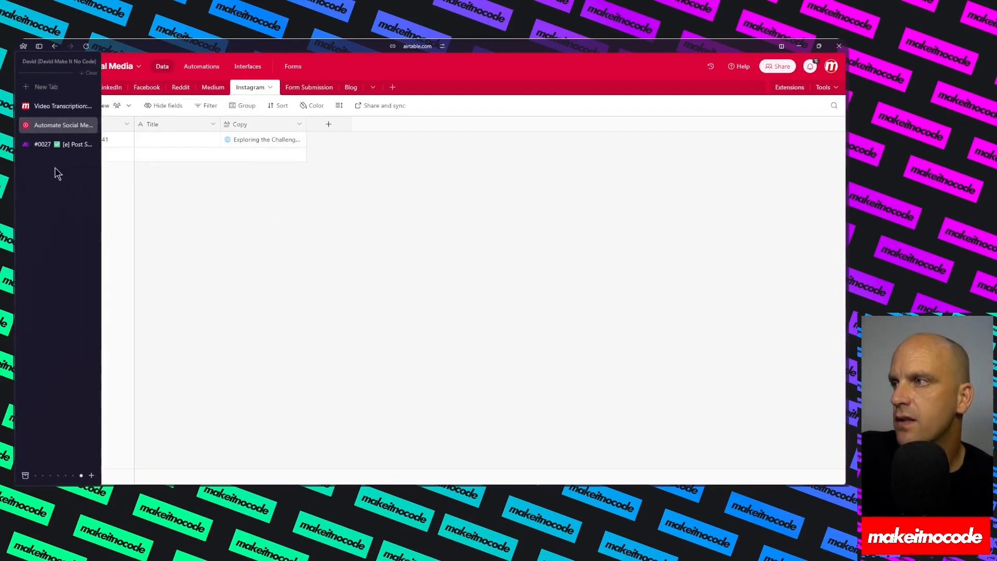
{"action": "left_click", "coordinate": [57, 146]}
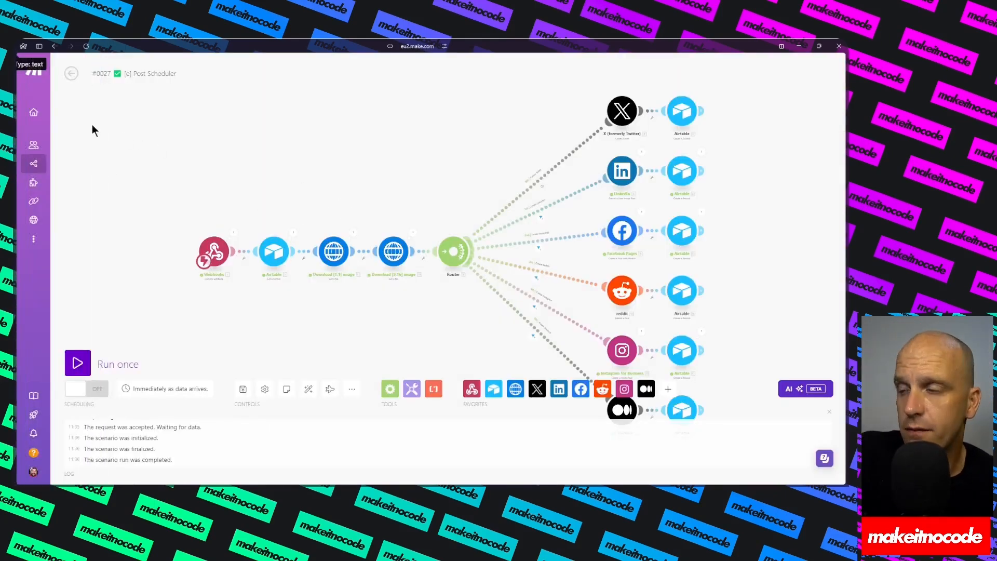
{"action": "left_click", "coordinate": [71, 74]}
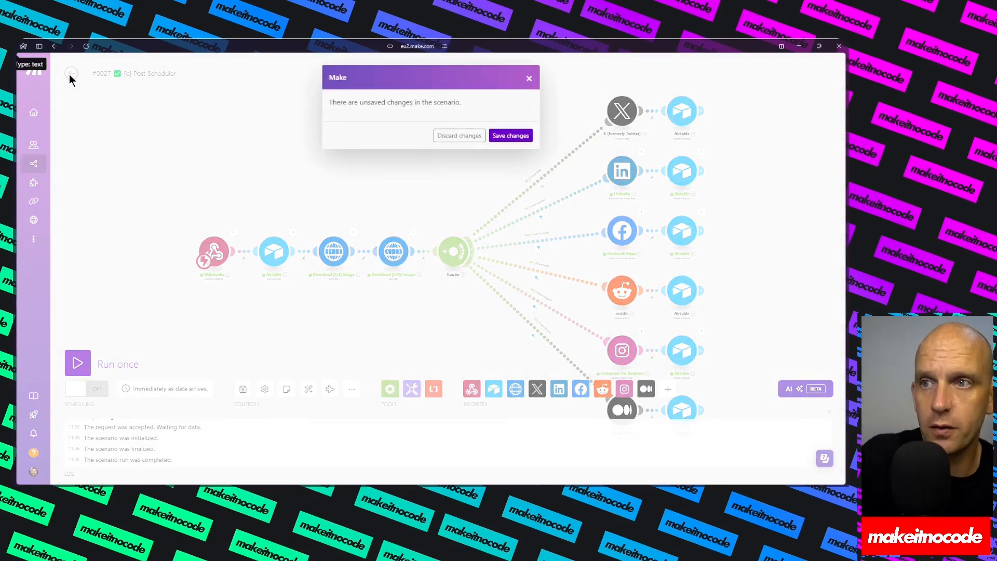
{"action": "left_click", "coordinate": [502, 136]}
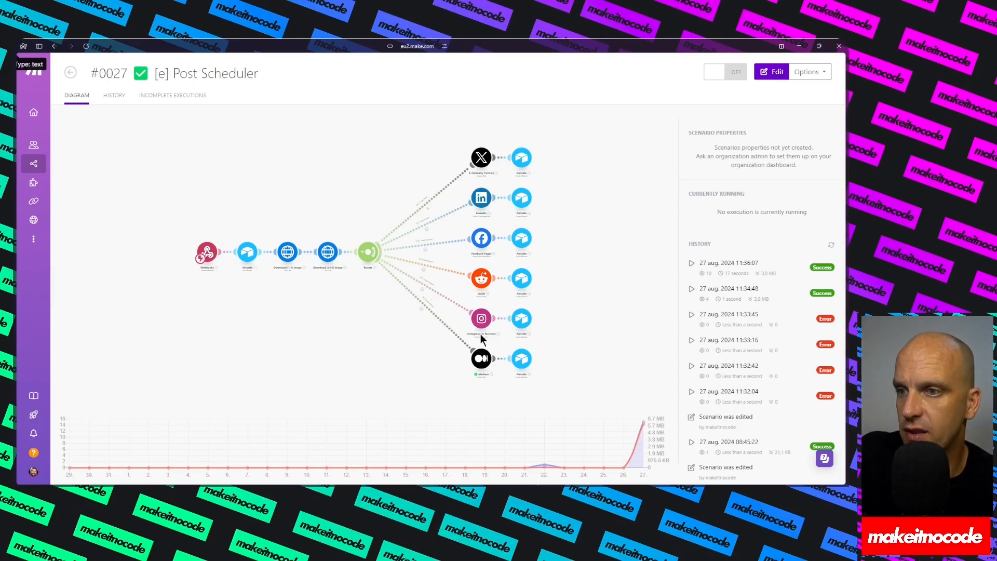
{"action": "left_click", "coordinate": [267, 241]}
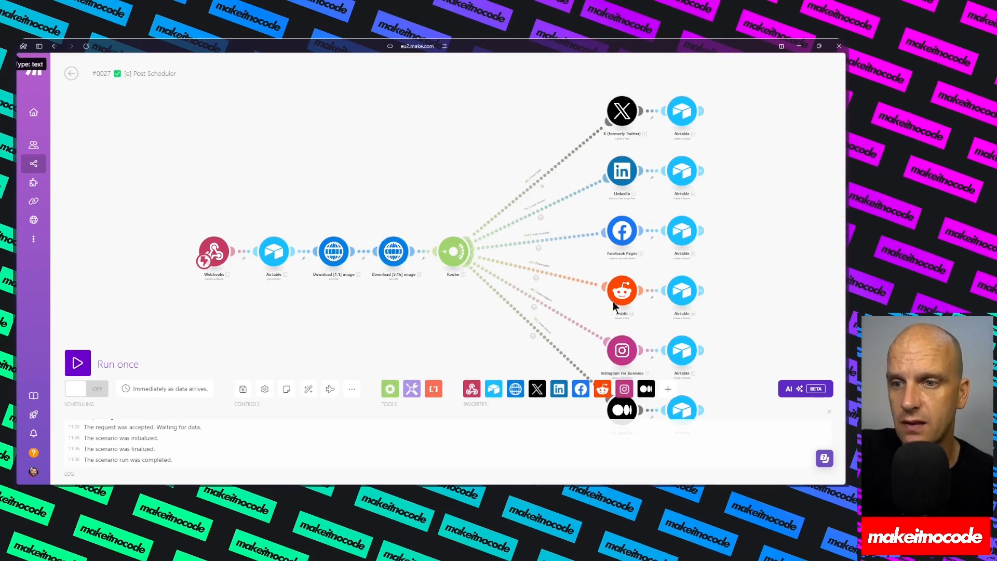
Step: Return to Airtable, open the Create Content form outside editing mode and review its Content URL field and Source Type options
{"action": "mouse_move", "coordinate": [17, 143]}
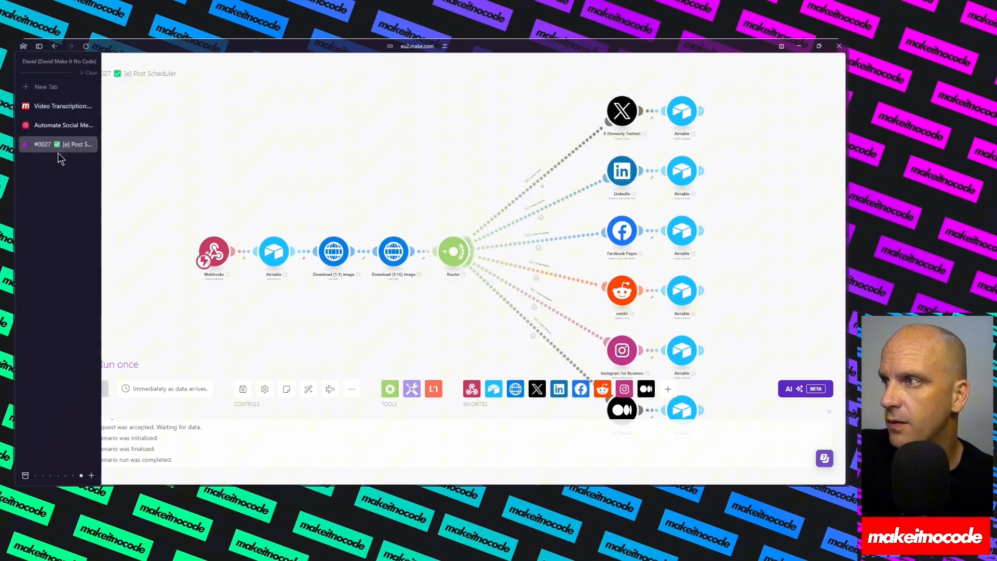
{"action": "left_click", "coordinate": [45, 125]}
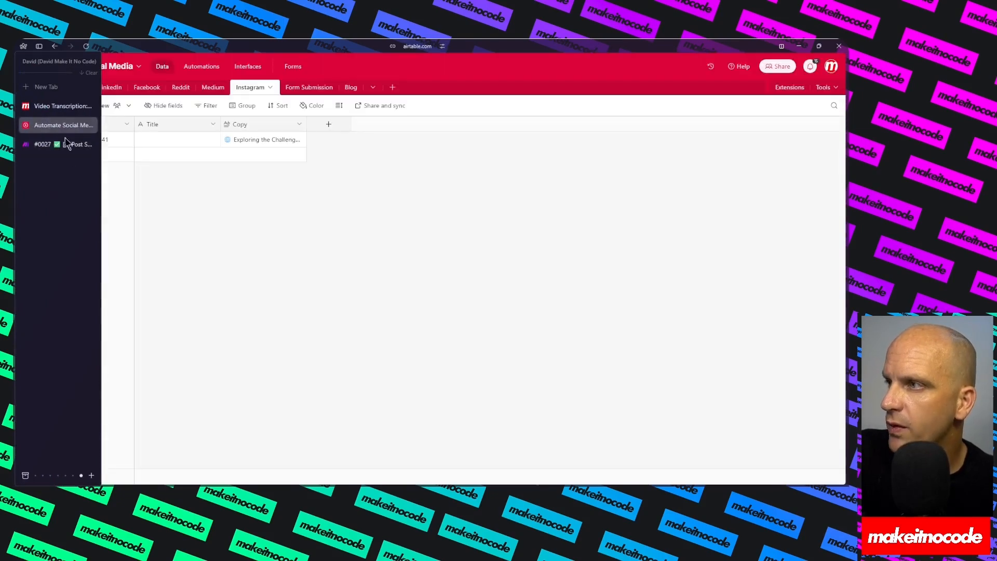
{"action": "left_click", "coordinate": [293, 69]}
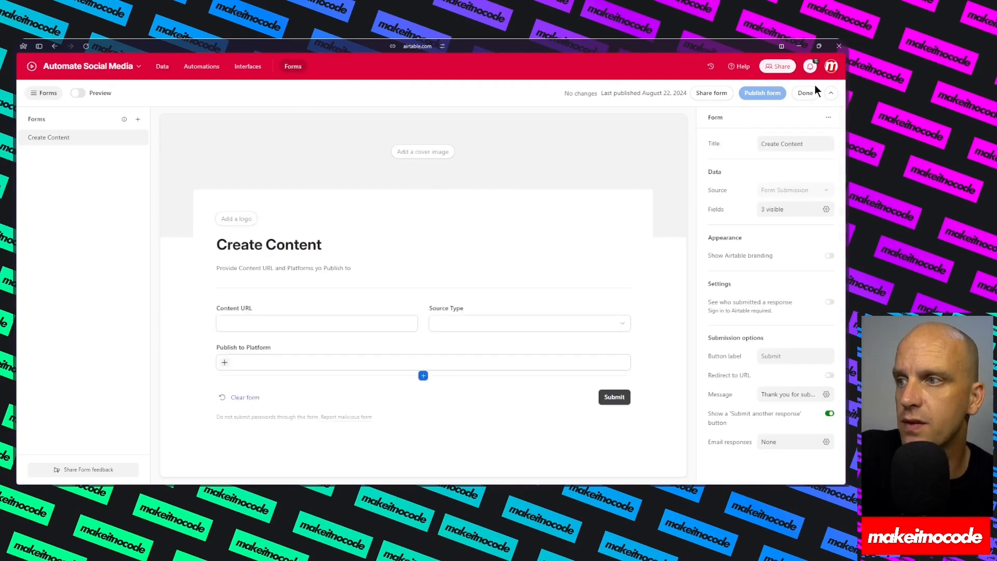
{"action": "left_click", "coordinate": [810, 93]}
{"action": "left_click", "coordinate": [254, 207]}
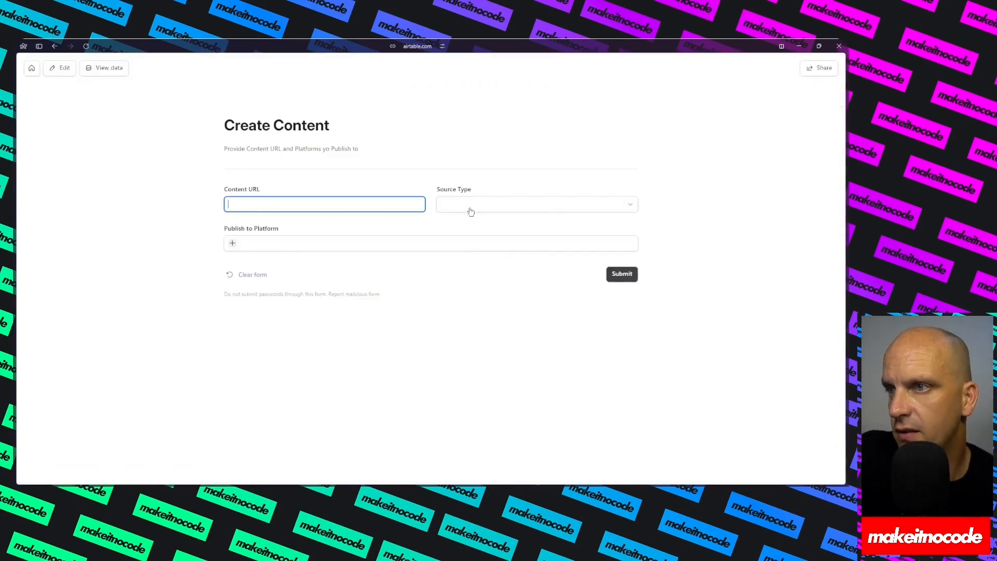
{"action": "left_click", "coordinate": [447, 206]}
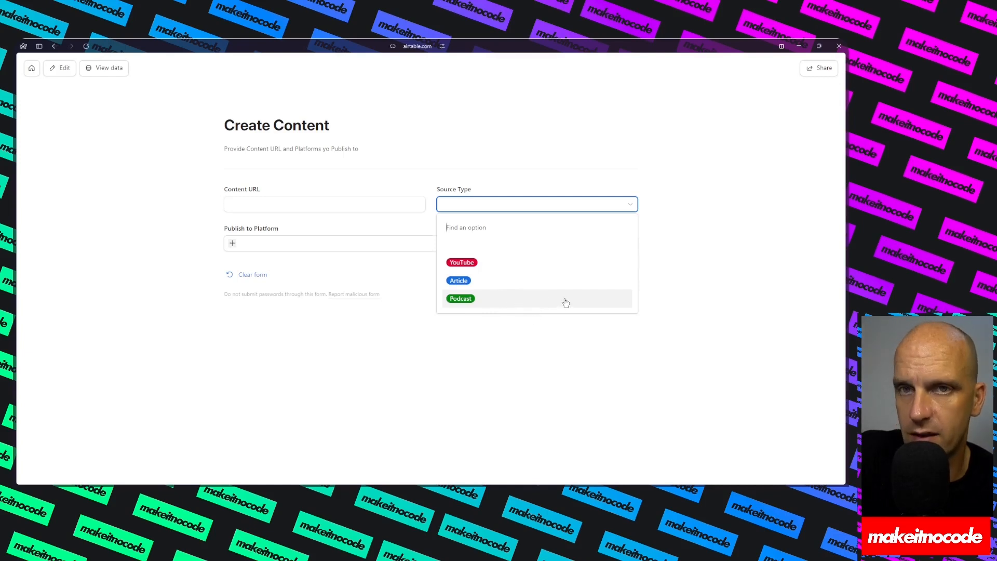
Step: Choose X / Twitter, Facebook, Reddit, Instagram and LinkedIn as the Publish to Platform values in the Create Content form
{"action": "left_click", "coordinate": [231, 243]}
{"action": "left_click", "coordinate": [254, 273]}
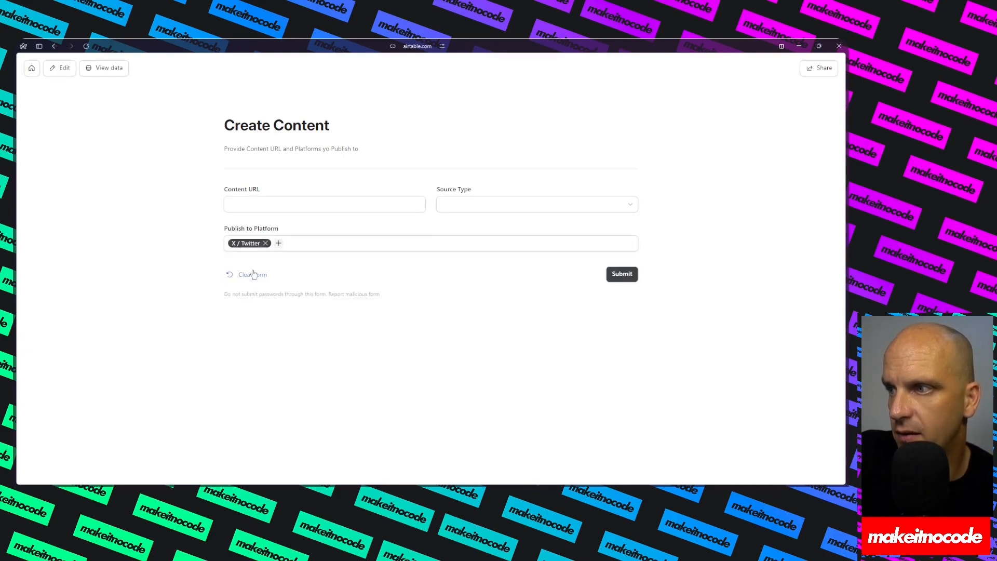
{"action": "left_click", "coordinate": [278, 243]}
{"action": "left_click", "coordinate": [298, 287]}
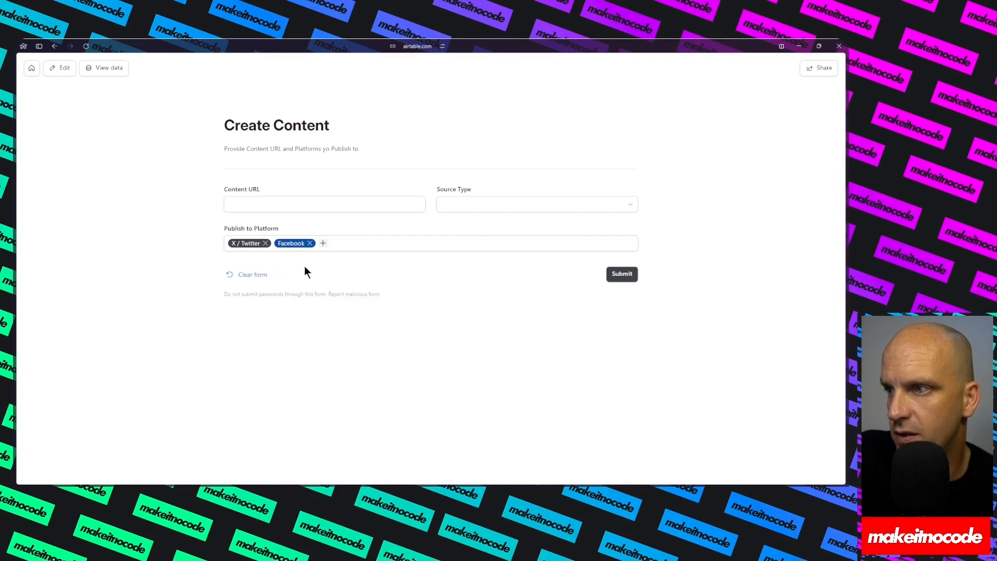
{"action": "left_click", "coordinate": [324, 244]}
{"action": "left_click", "coordinate": [334, 288]}
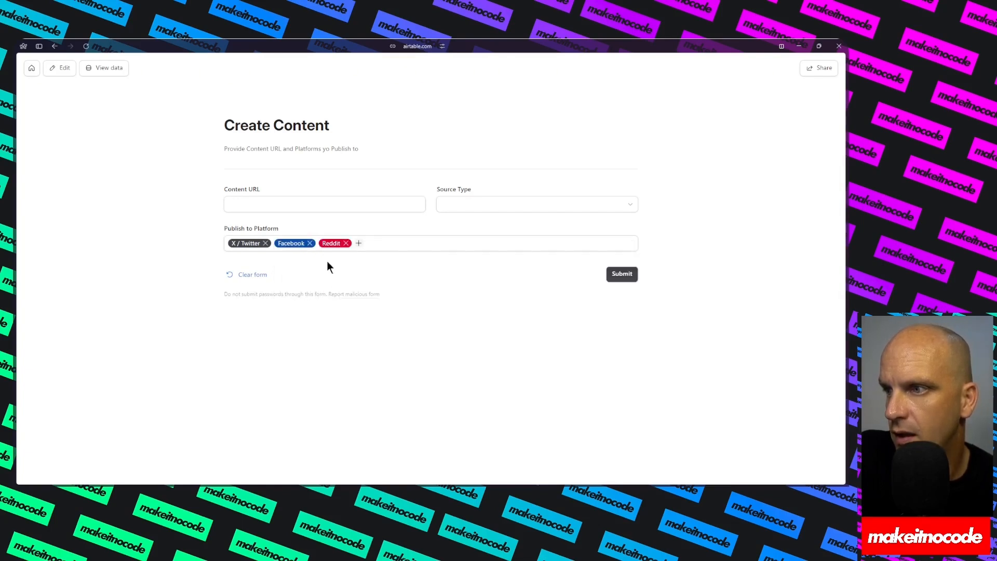
{"action": "left_click", "coordinate": [358, 243]}
{"action": "left_click", "coordinate": [381, 291]}
{"action": "left_click", "coordinate": [404, 243]}
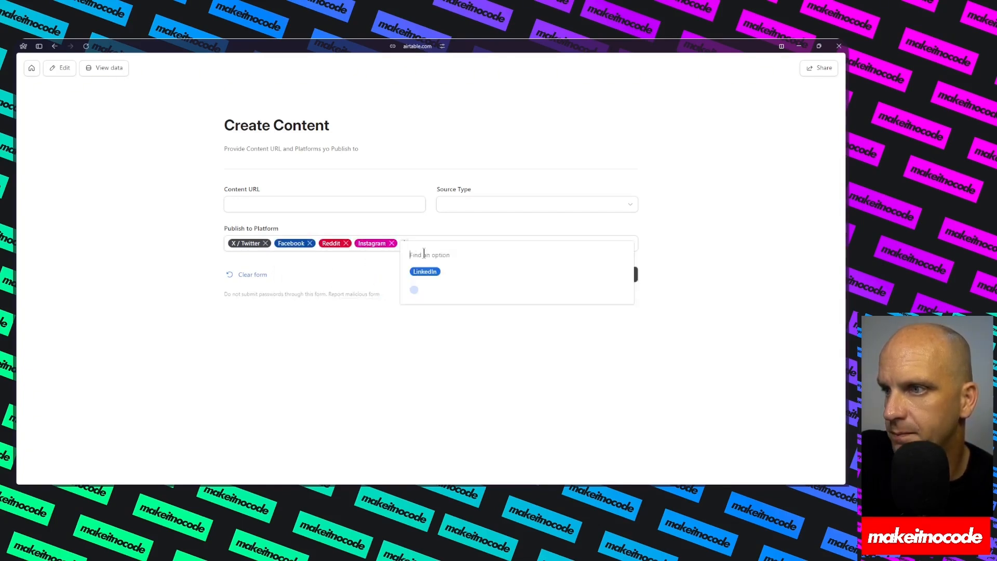
{"action": "left_click", "coordinate": [423, 269]}
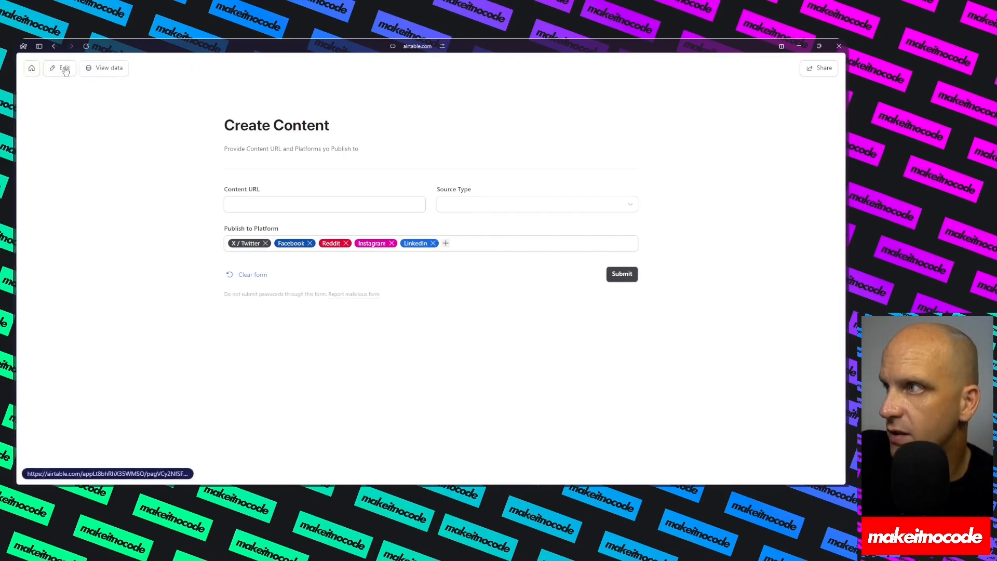
Step: Leave the form for the base's data and open the Planner table
{"action": "left_click", "coordinate": [118, 76]}
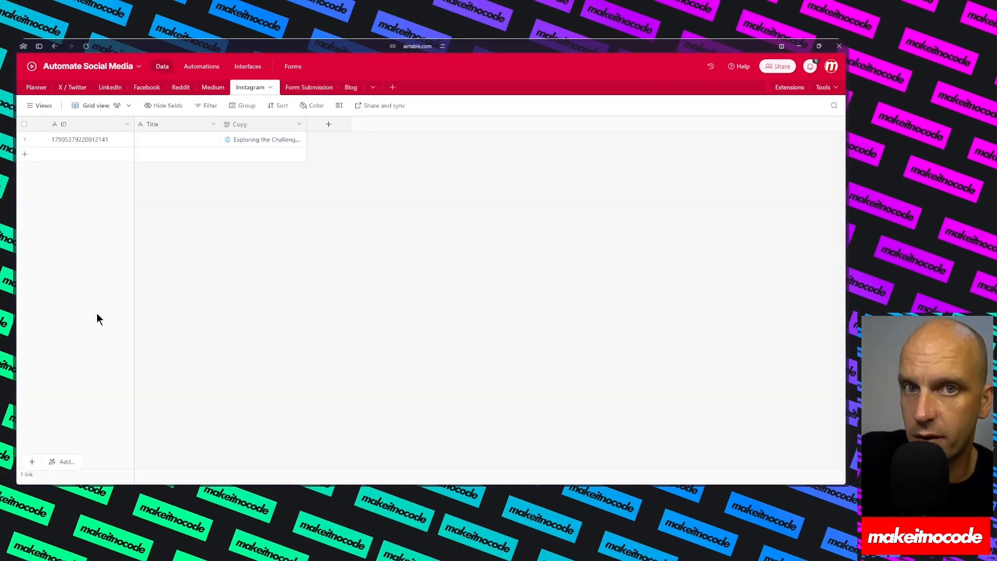
{"action": "left_click", "coordinate": [36, 87]}
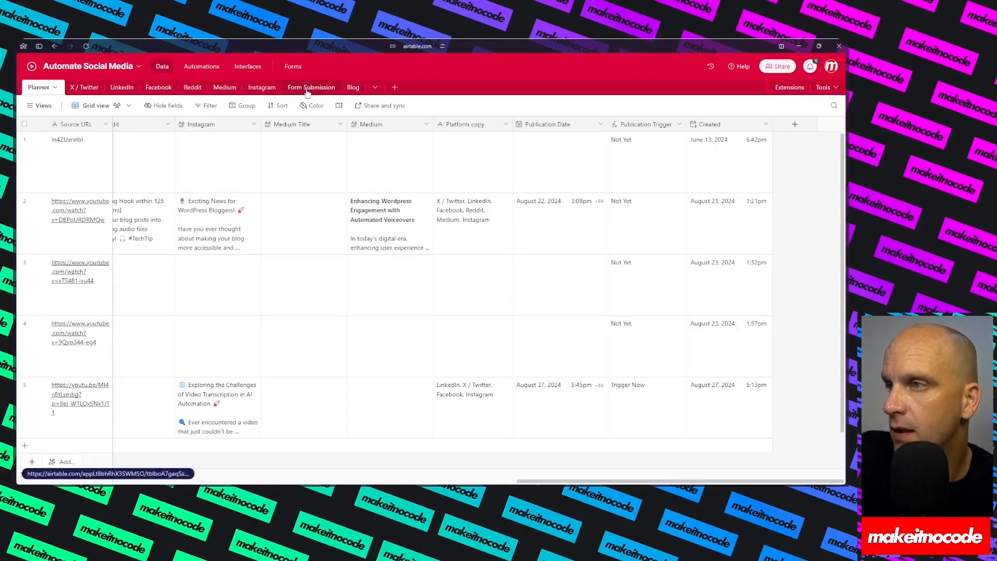